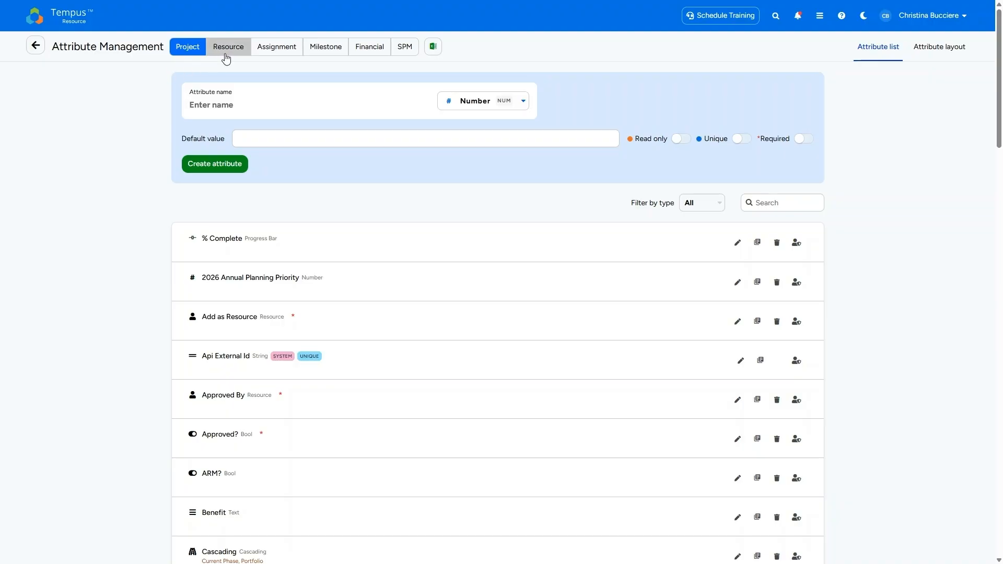
Step: Look through the Resource, Assignment, Milestone, Financial and SPM attribute lists, and return to the Project attributes
{"action": "left_click", "coordinate": [226, 57]}
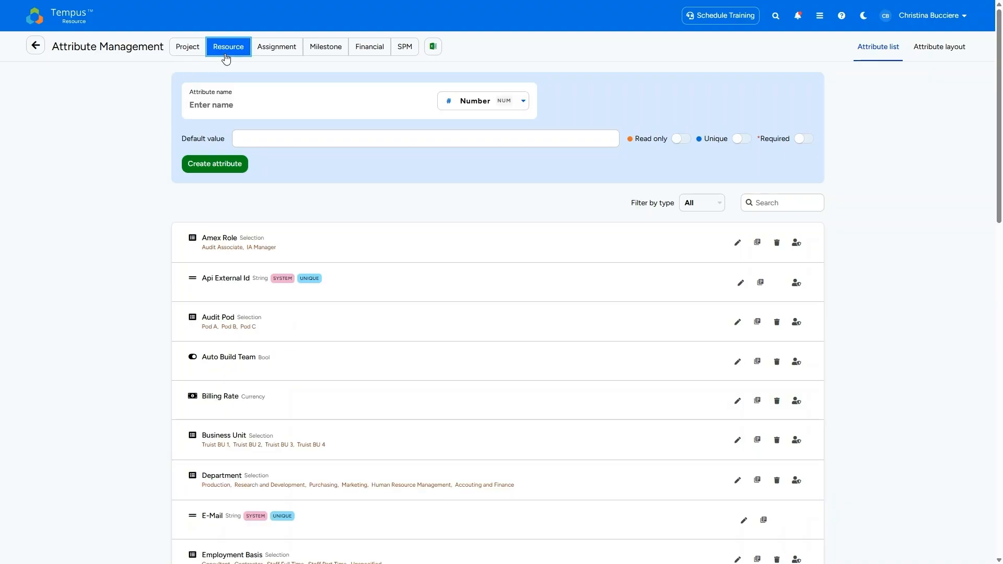
{"action": "left_click", "coordinate": [270, 52]}
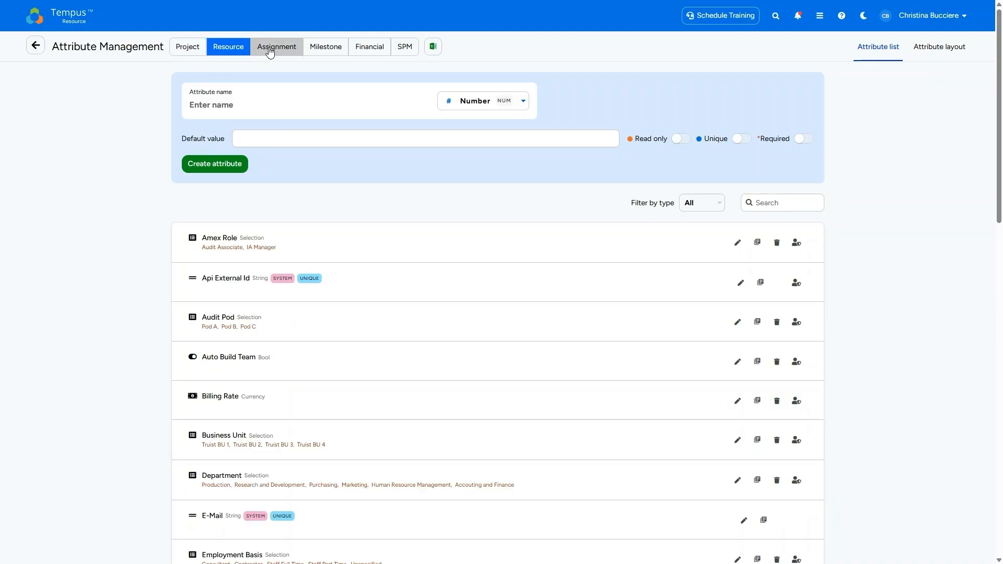
{"action": "left_click", "coordinate": [189, 50]}
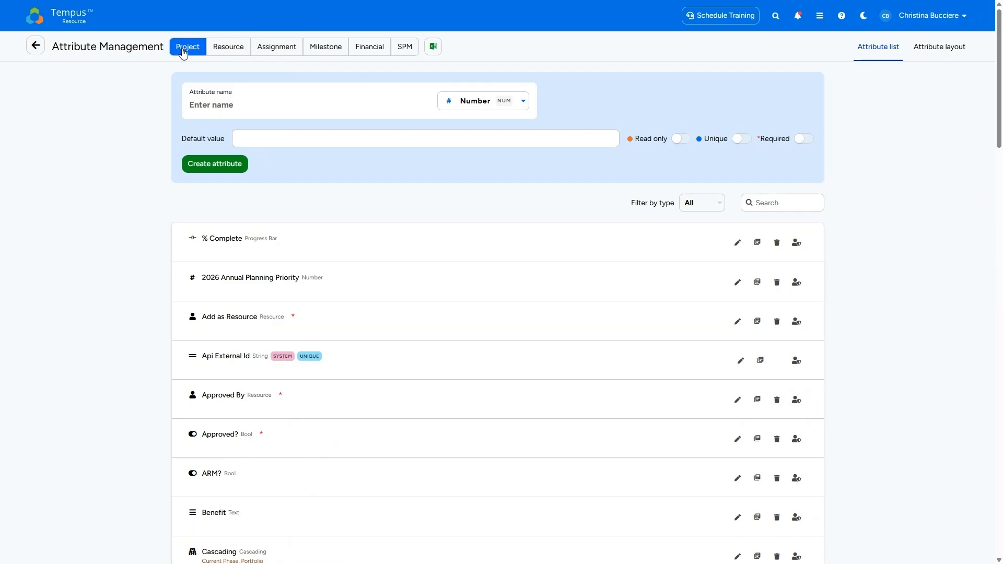
{"action": "left_click", "coordinate": [229, 50]}
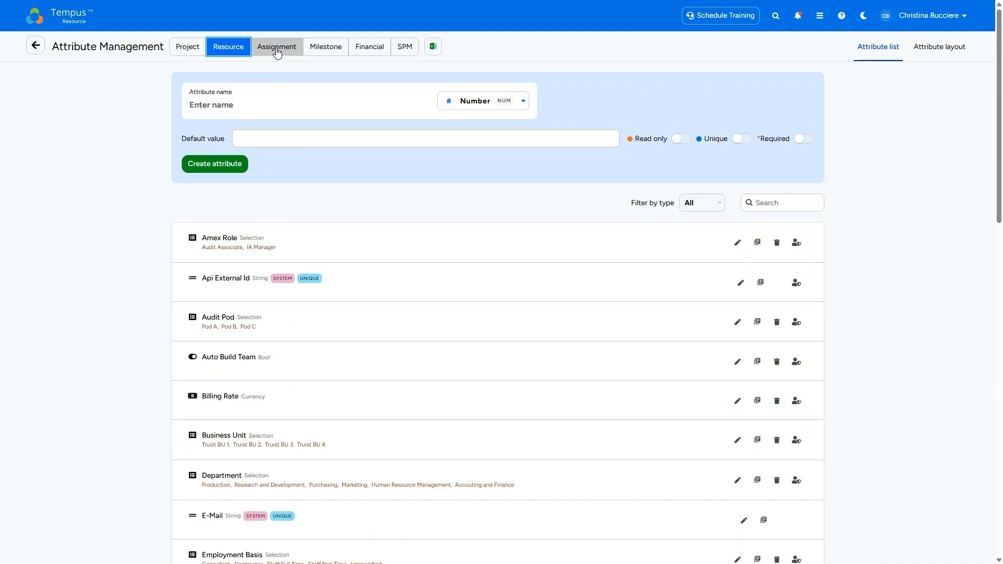
{"action": "left_click", "coordinate": [277, 52]}
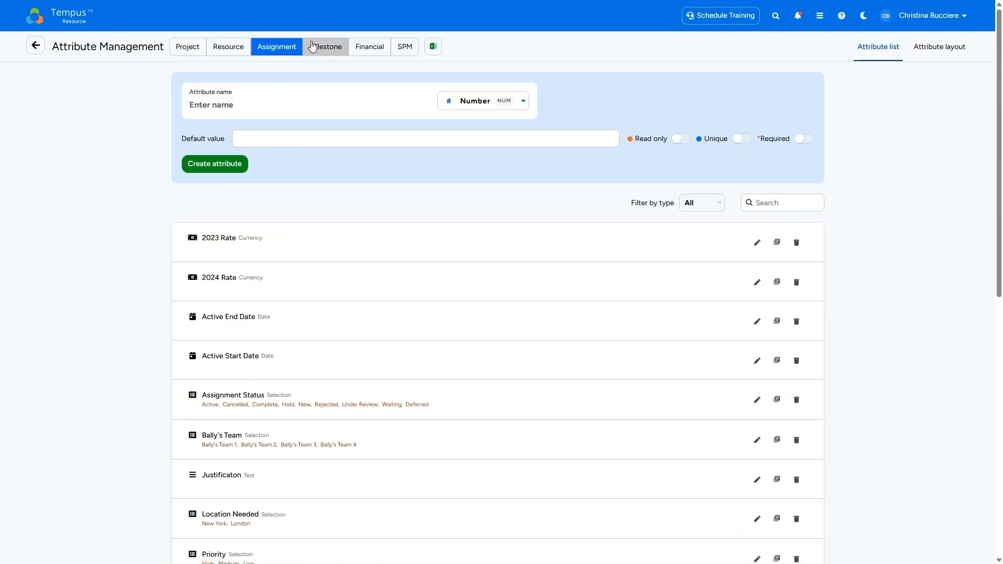
{"action": "left_click", "coordinate": [326, 49]}
{"action": "left_click", "coordinate": [377, 55]}
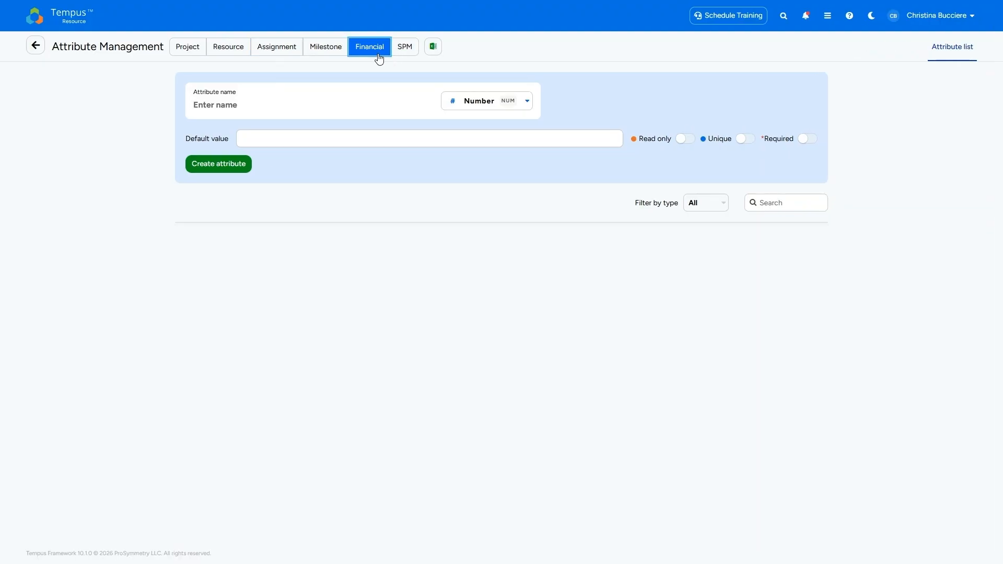
{"action": "left_click", "coordinate": [404, 51]}
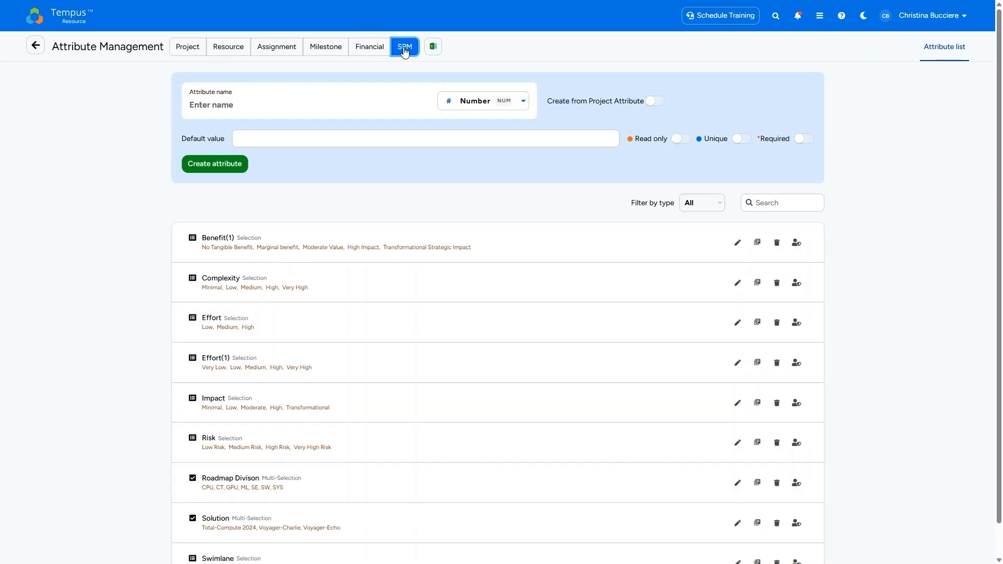
{"action": "left_click", "coordinate": [186, 48]}
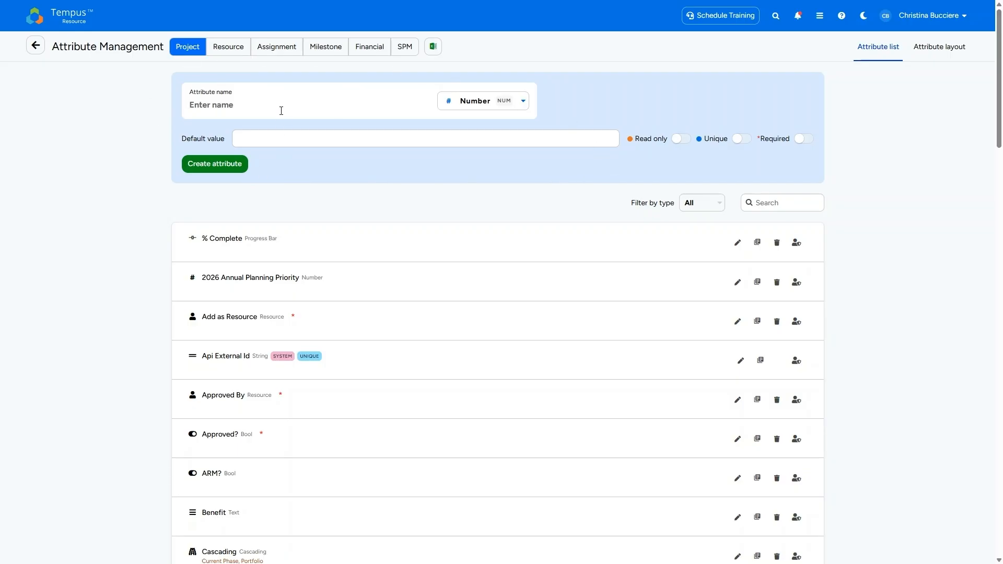
Step: Review the attribute types available for a new project attribute and look over the existing project attributes
{"action": "left_click", "coordinate": [479, 108]}
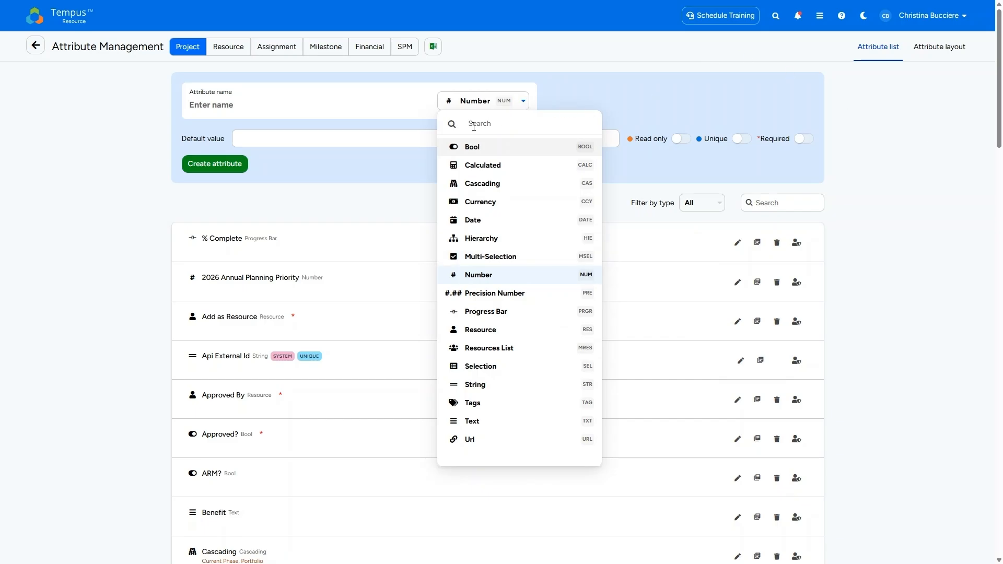
{"action": "left_click", "coordinate": [462, 107]}
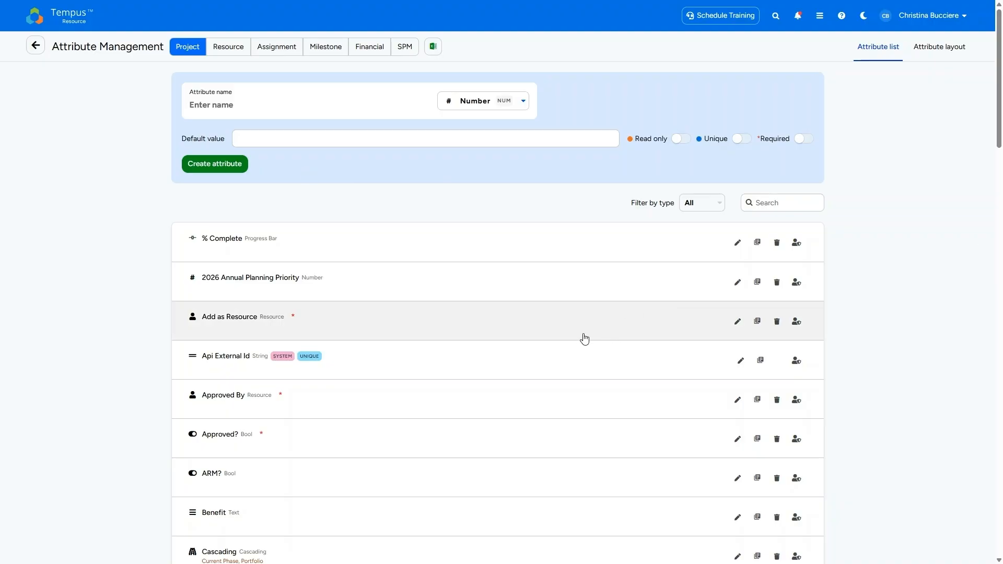
{"action": "scroll", "coordinate": [319, 292], "scroll_direction": "down", "scroll_amount": 8}
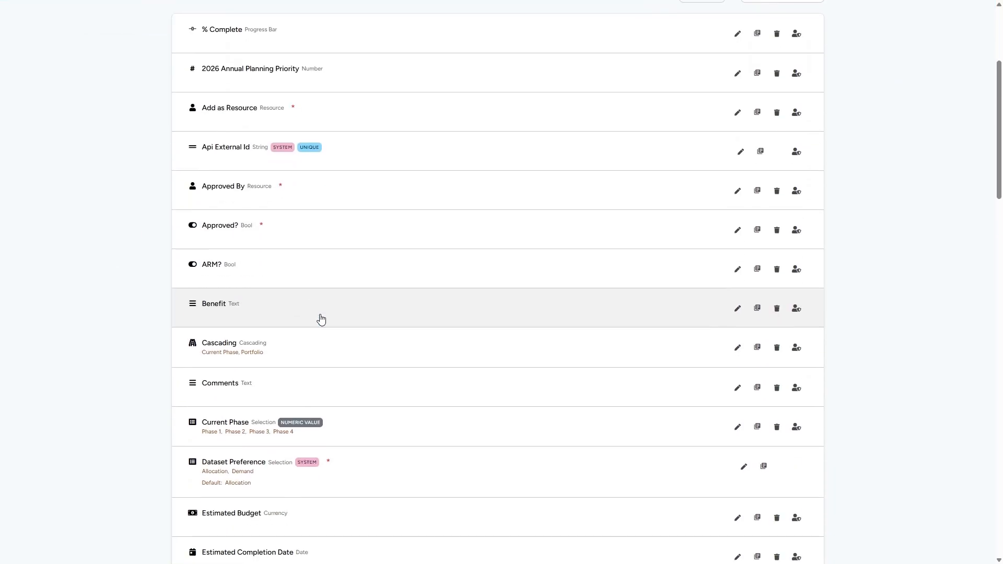
{"action": "scroll", "coordinate": [322, 321], "scroll_direction": "up", "scroll_amount": 5}
{"action": "scroll", "coordinate": [324, 327], "scroll_direction": "up", "scroll_amount": 3}
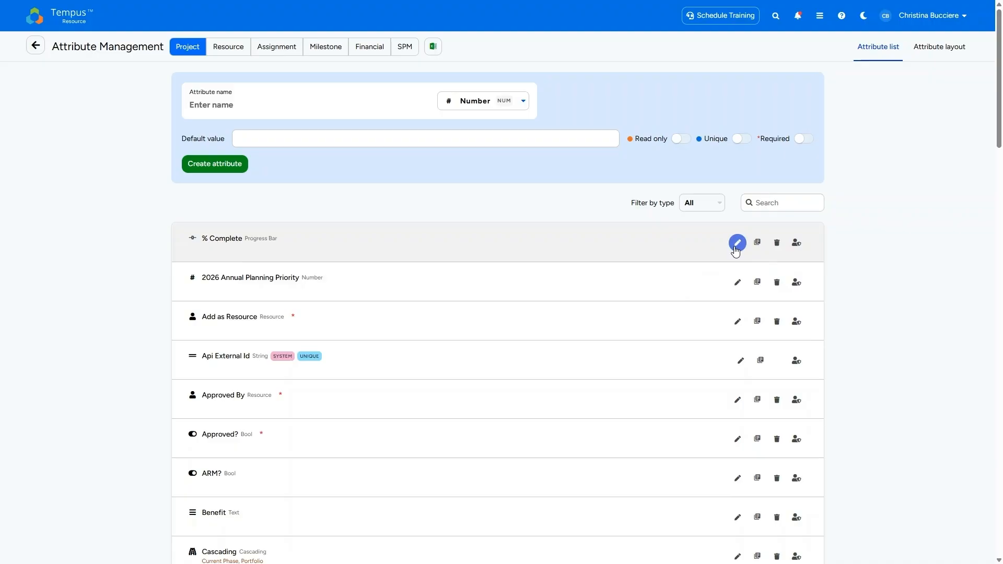
Step: Open the % Complete attribute for editing, review its type options, and cancel without changing it
{"action": "left_click", "coordinate": [737, 244]}
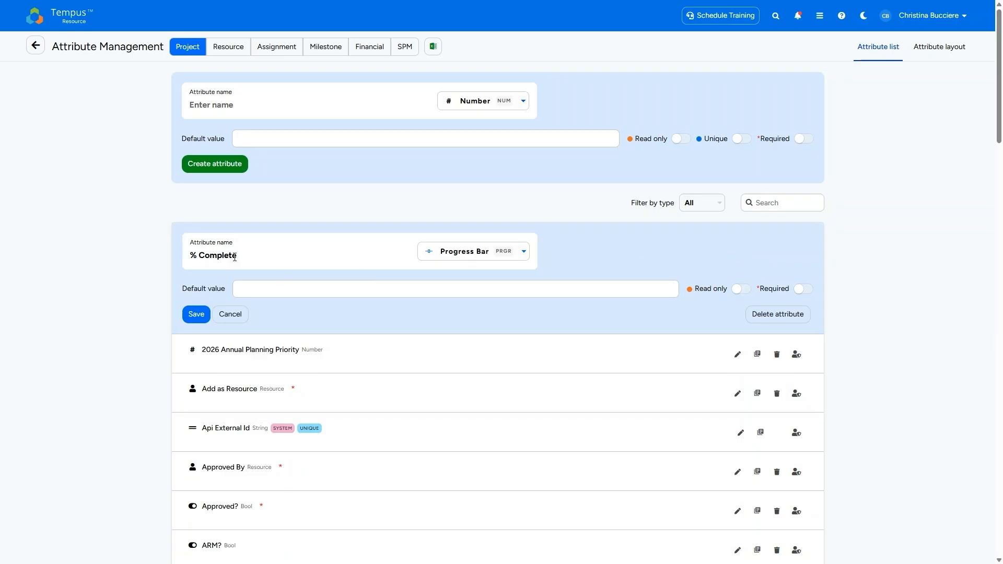
{"action": "left_click", "coordinate": [503, 255]}
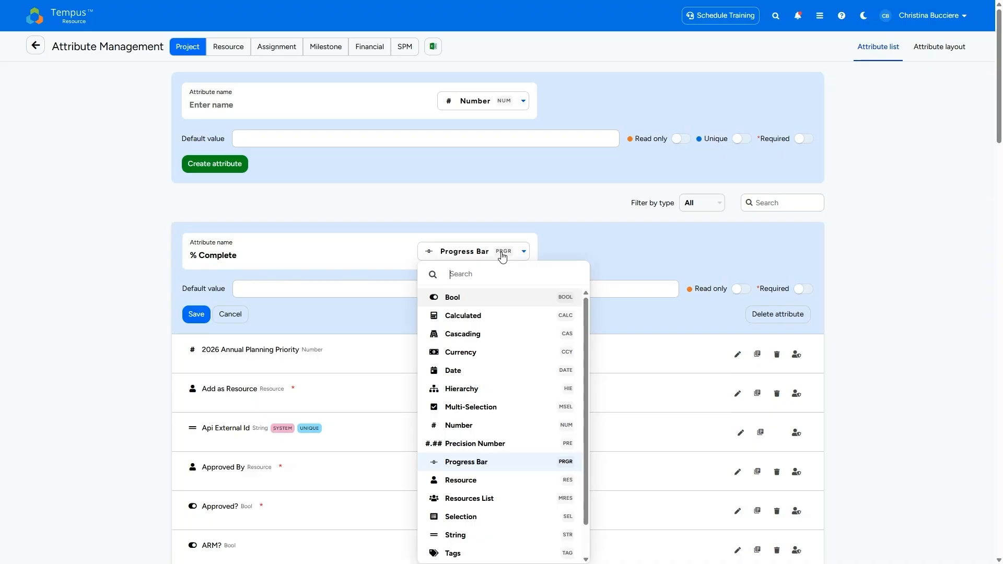
{"action": "left_click", "coordinate": [645, 252]}
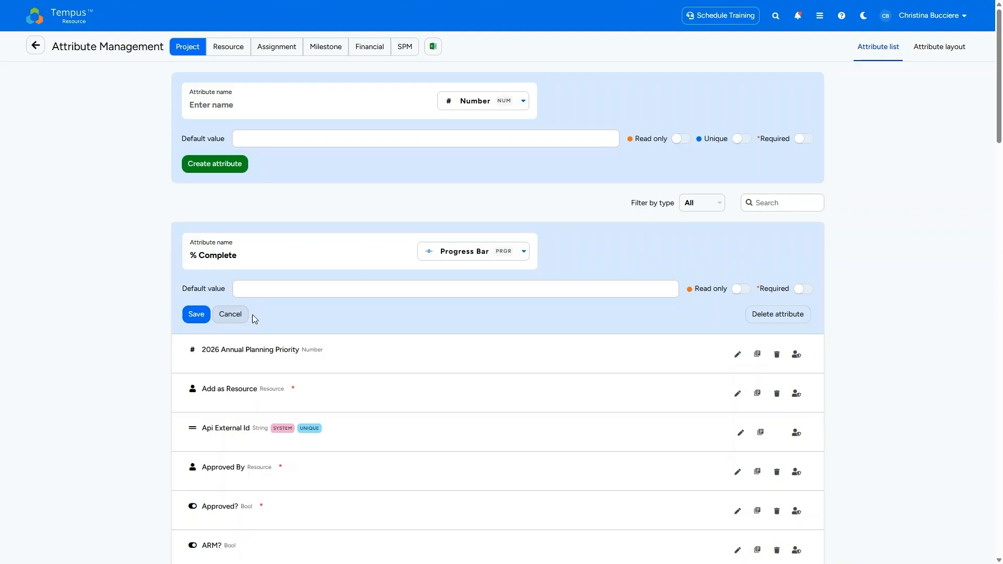
{"action": "left_click", "coordinate": [237, 315]}
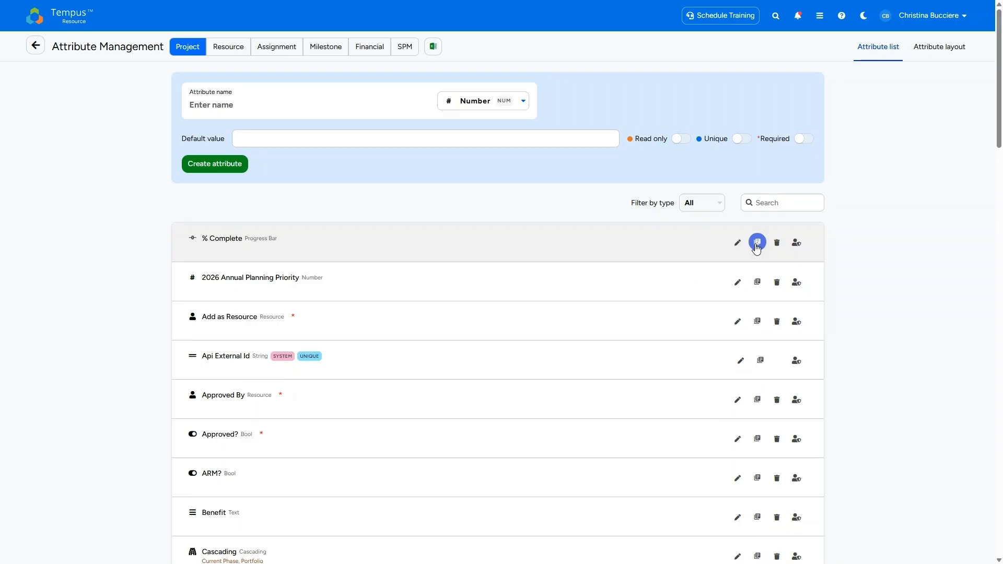
Step: Inspect who can view and edit the % Complete attribute, checking the selectable roles and resources, and cancel
{"action": "left_click", "coordinate": [797, 243]}
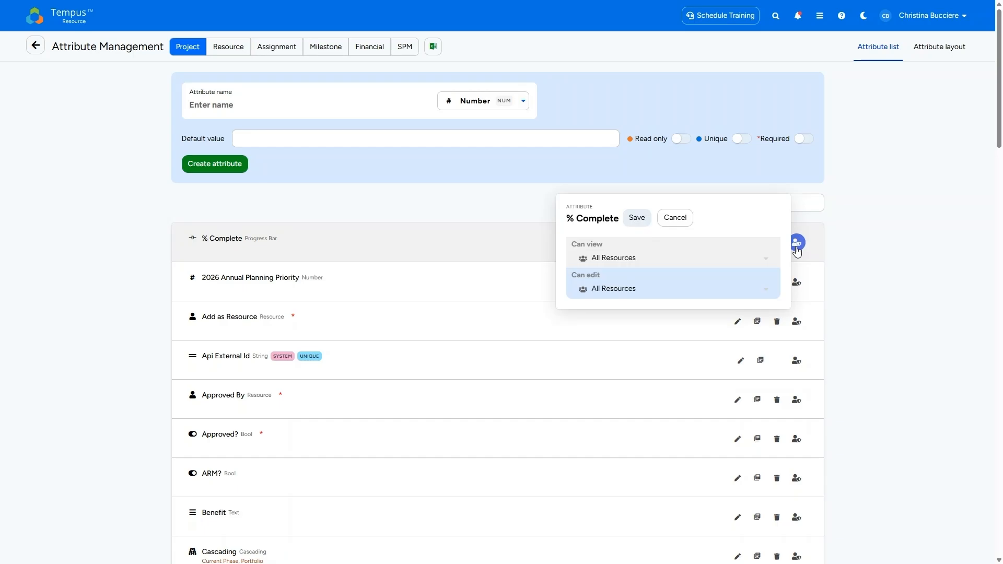
{"action": "left_click", "coordinate": [703, 257]}
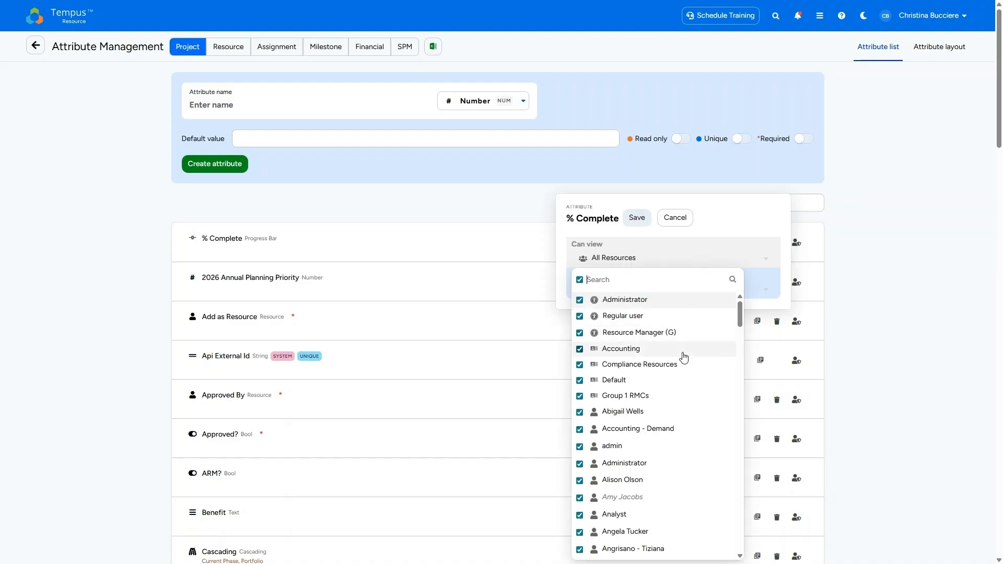
{"action": "scroll", "coordinate": [679, 355], "scroll_direction": "down", "scroll_amount": 8}
{"action": "scroll", "coordinate": [632, 425], "scroll_direction": "down", "scroll_amount": 5}
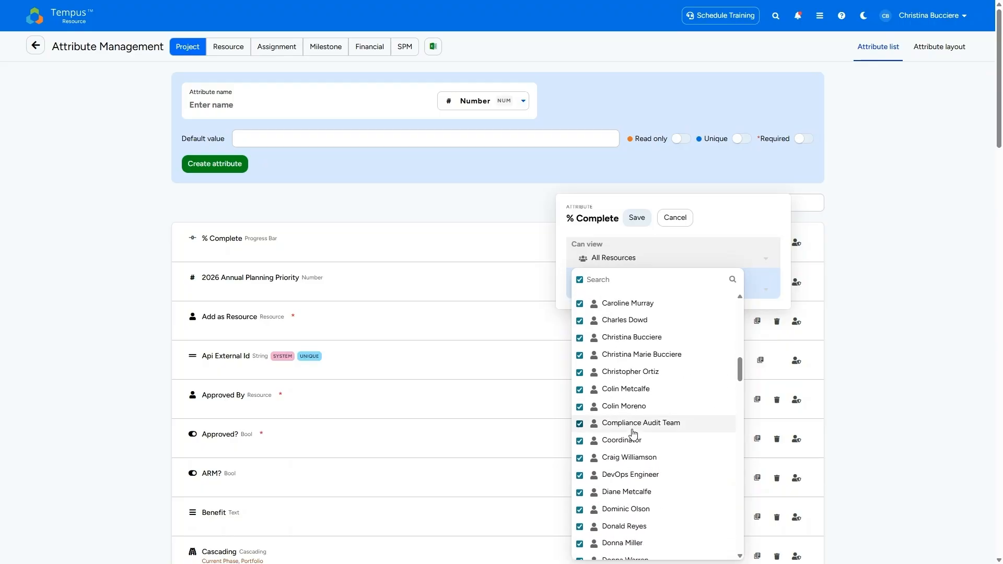
{"action": "scroll", "coordinate": [632, 422], "scroll_direction": "up", "scroll_amount": 12}
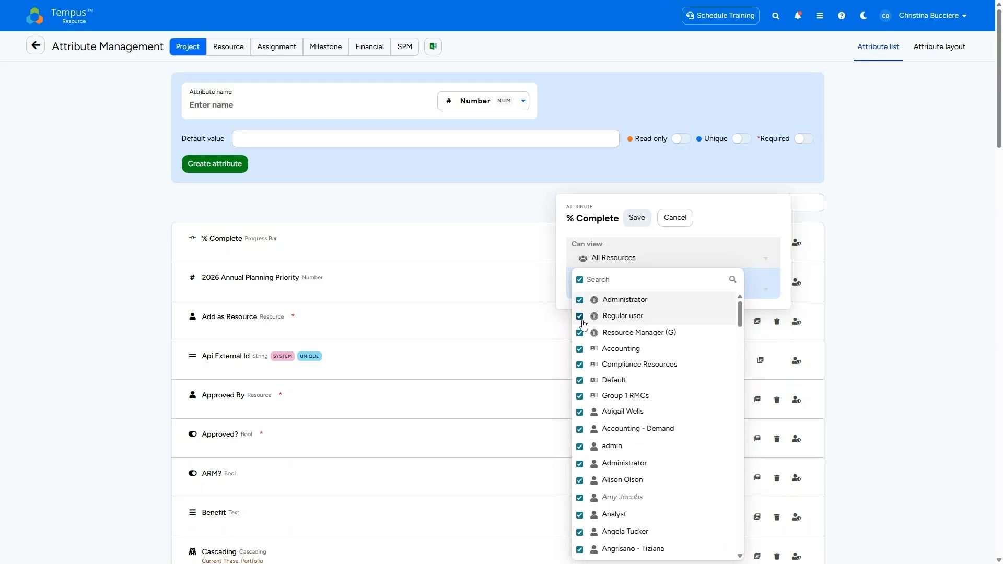
{"action": "left_click", "coordinate": [725, 220]}
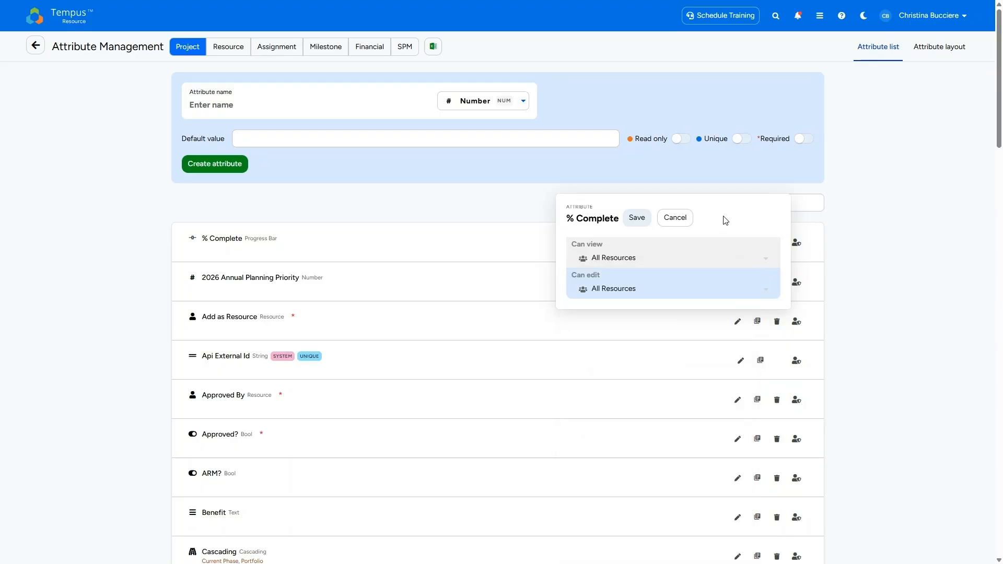
{"action": "left_click", "coordinate": [675, 218]}
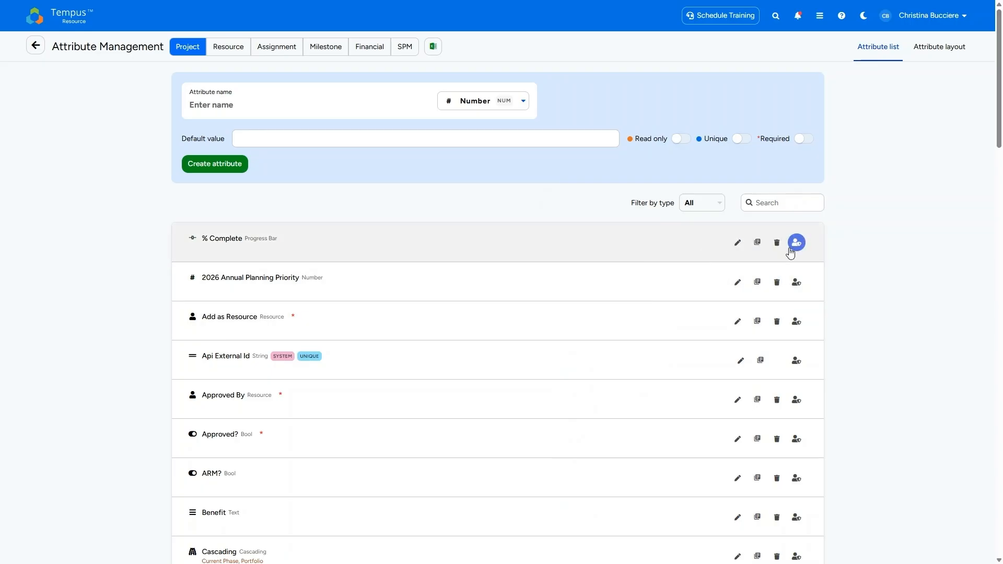
Step: Compare the attribute lists of the Resource, Assignment and Milestone entities with the Project list, ending on Project
{"action": "left_click", "coordinate": [234, 52]}
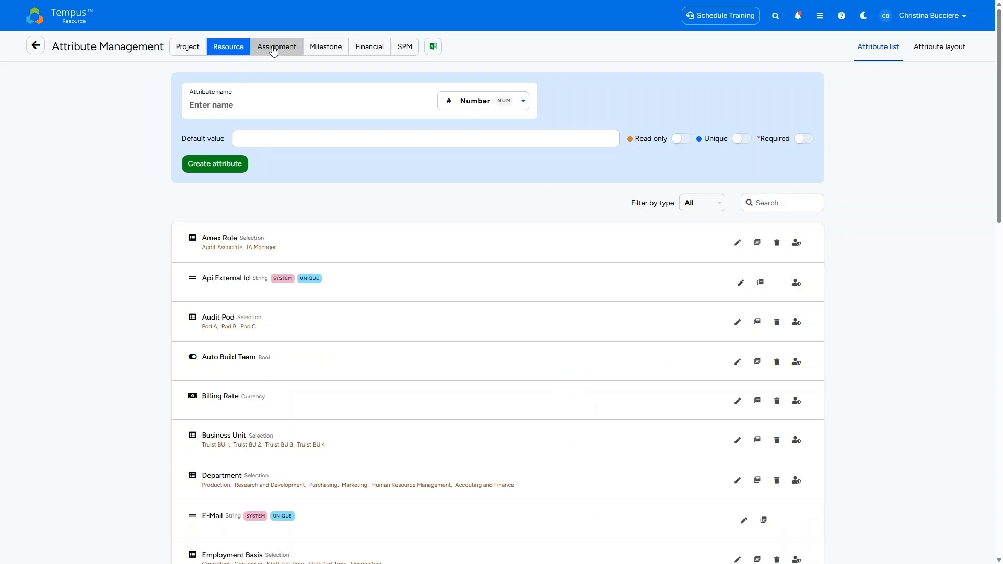
{"action": "left_click", "coordinate": [274, 50]}
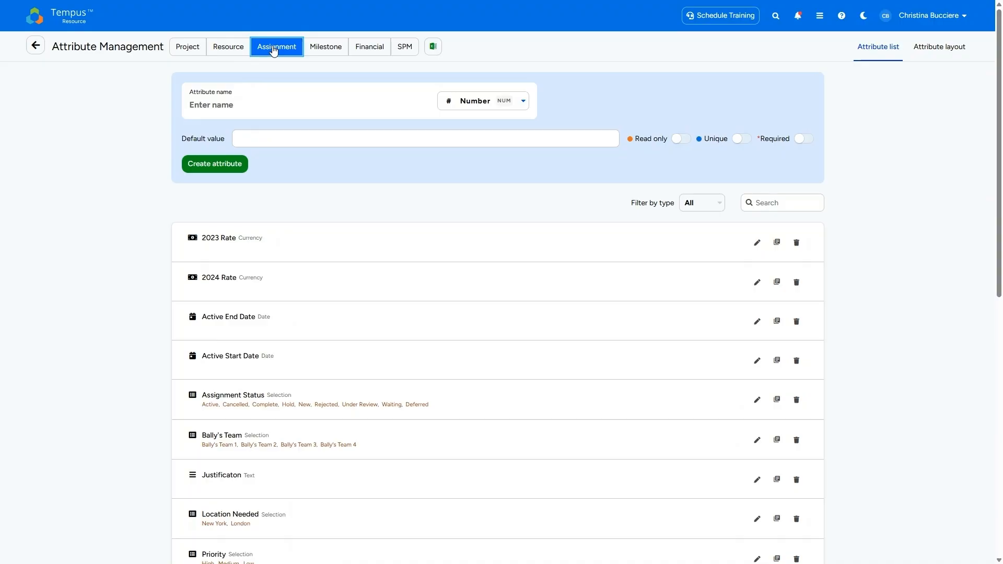
{"action": "left_click", "coordinate": [326, 48]}
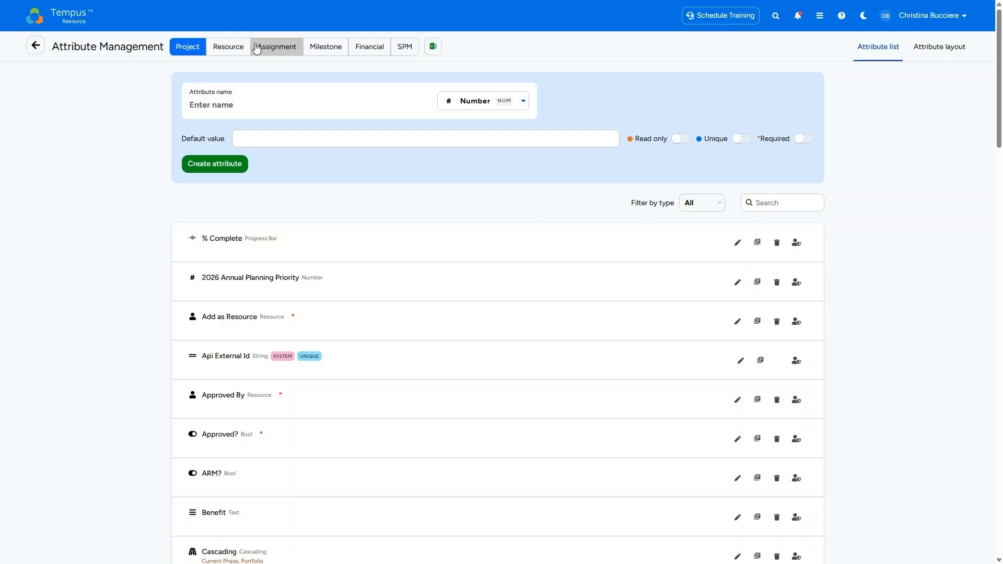
{"action": "left_click", "coordinate": [228, 47]}
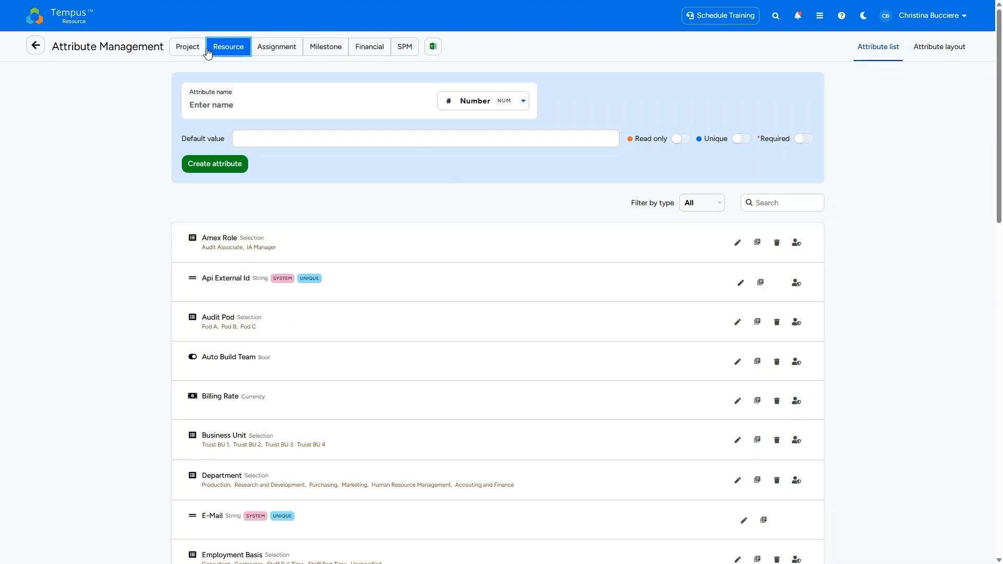
{"action": "left_click", "coordinate": [187, 51]}
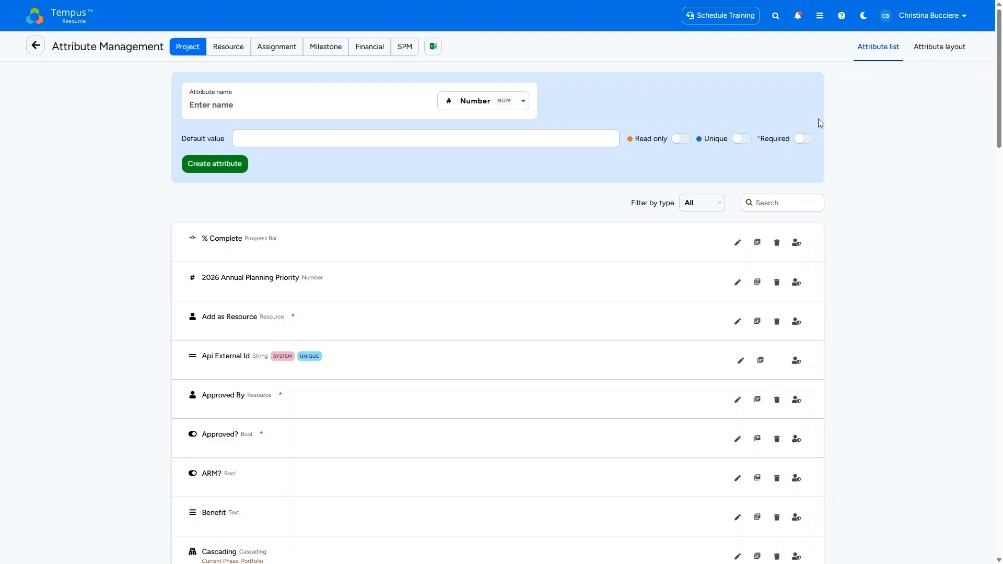
Step: Open the project attribute layout, and open the attributes of the Apollo Phase 14 project from Project Management
{"action": "left_click", "coordinate": [932, 49]}
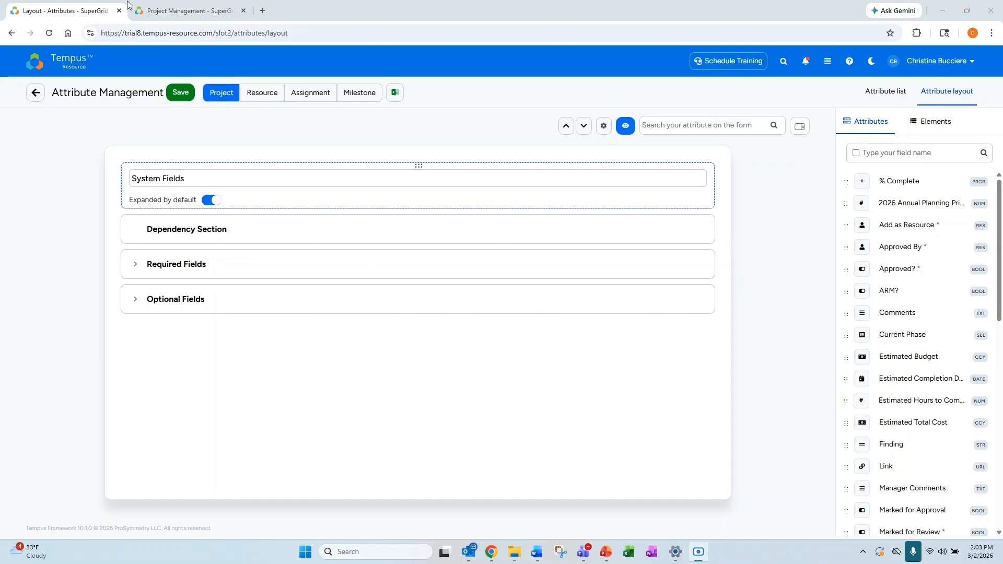
{"action": "left_click", "coordinate": [183, 10]}
{"action": "mouse_move", "coordinate": [84, 201]}
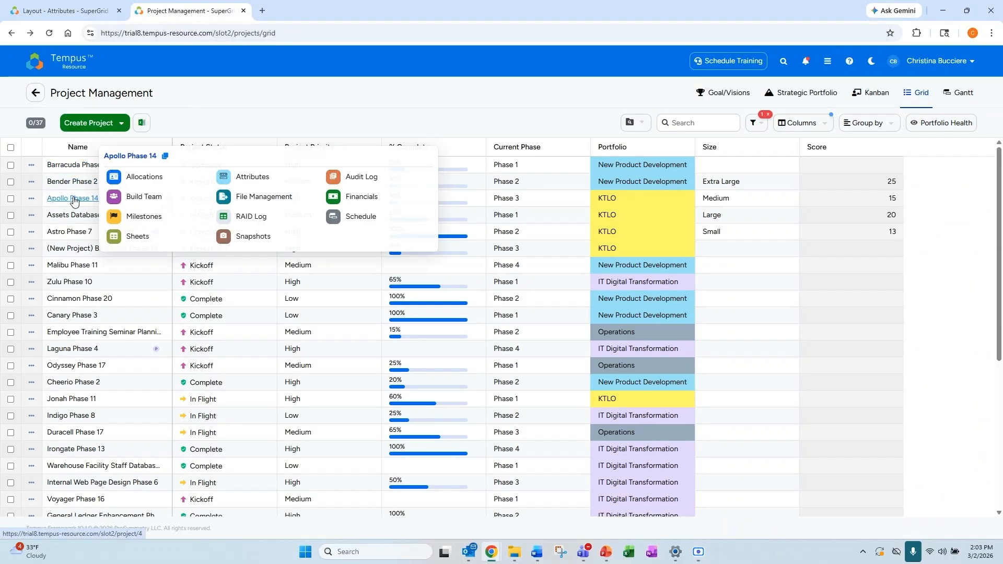
{"action": "left_click", "coordinate": [251, 183]}
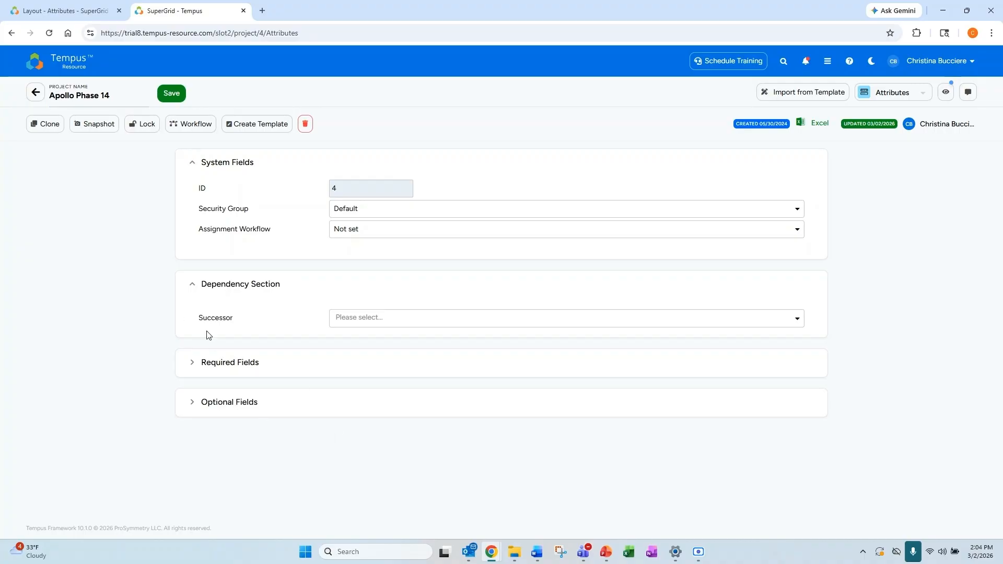
Step: Expand the Required Fields and Optional Fields sections of Apollo Phase 14 and examine the attributes they contain
{"action": "left_click", "coordinate": [274, 368]}
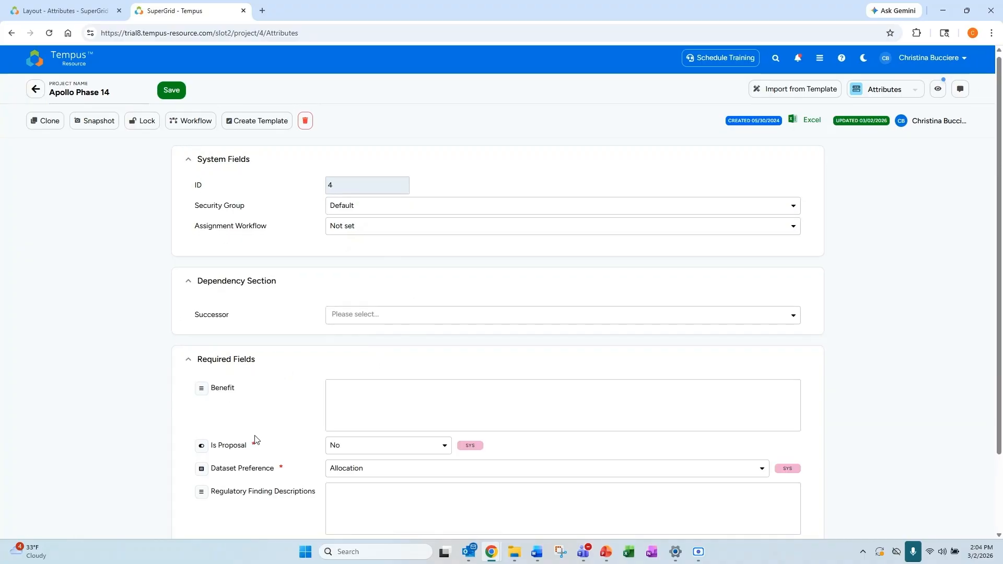
{"action": "scroll", "coordinate": [267, 473], "scroll_direction": "down", "scroll_amount": 2}
{"action": "left_click", "coordinate": [266, 490]}
{"action": "scroll", "coordinate": [283, 467], "scroll_direction": "down", "scroll_amount": 3}
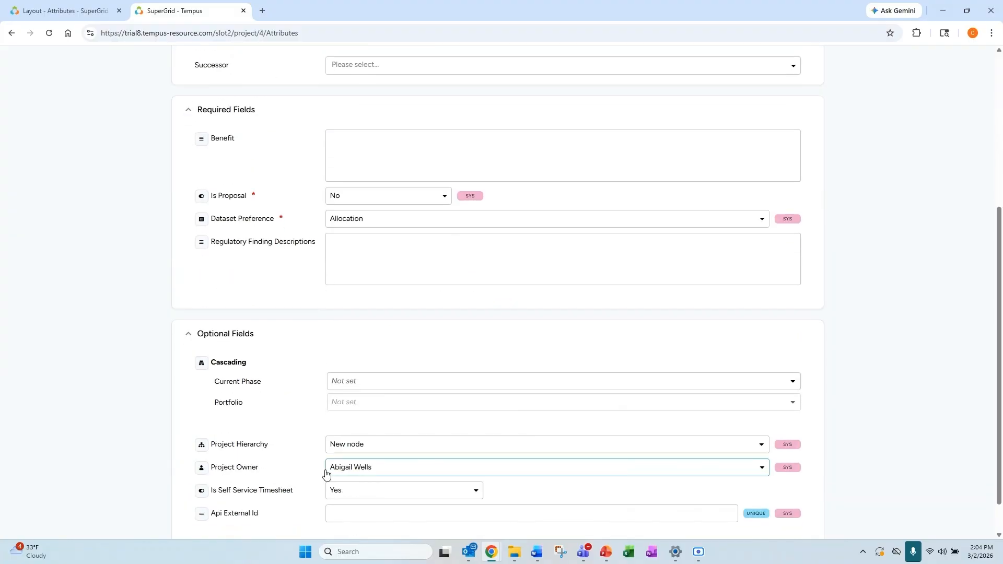
{"action": "scroll", "coordinate": [287, 443], "scroll_direction": "up", "scroll_amount": 5}
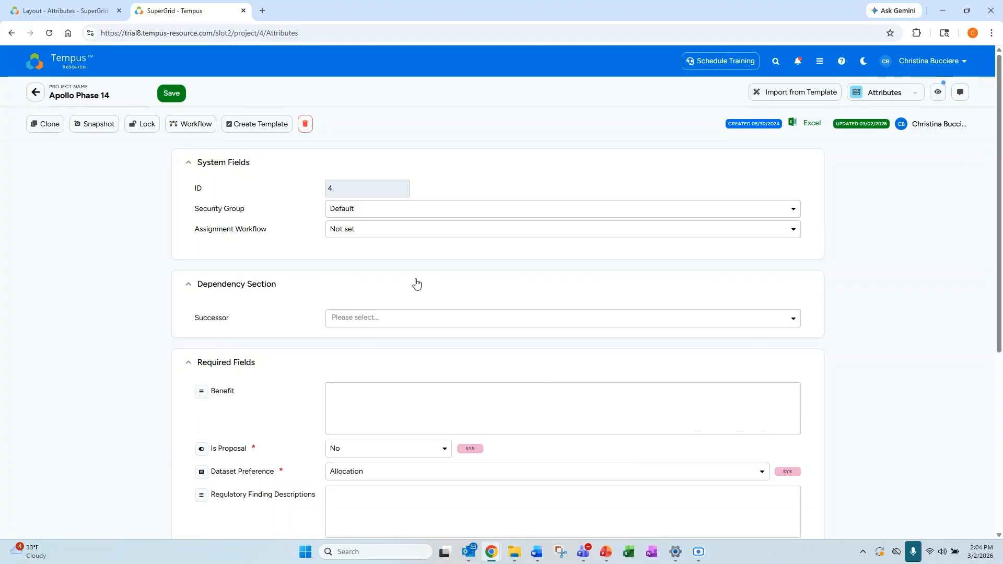
Step: Return to the project attribute layout and expand the Required Fields and Optional Fields sections to examine their attributes
{"action": "left_click", "coordinate": [67, 4]}
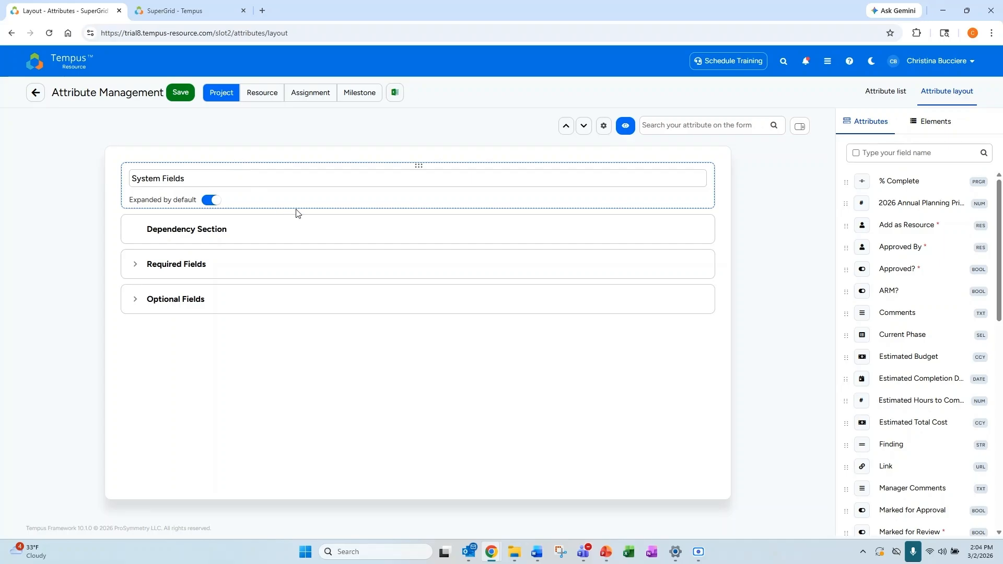
{"action": "triple_click", "coordinate": [260, 181]}
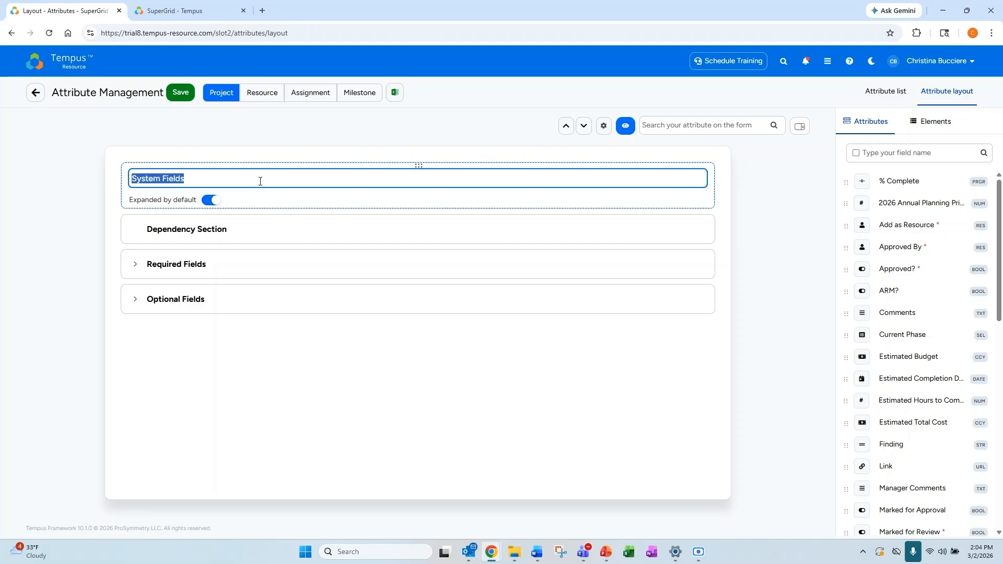
{"action": "left_click", "coordinate": [256, 342]}
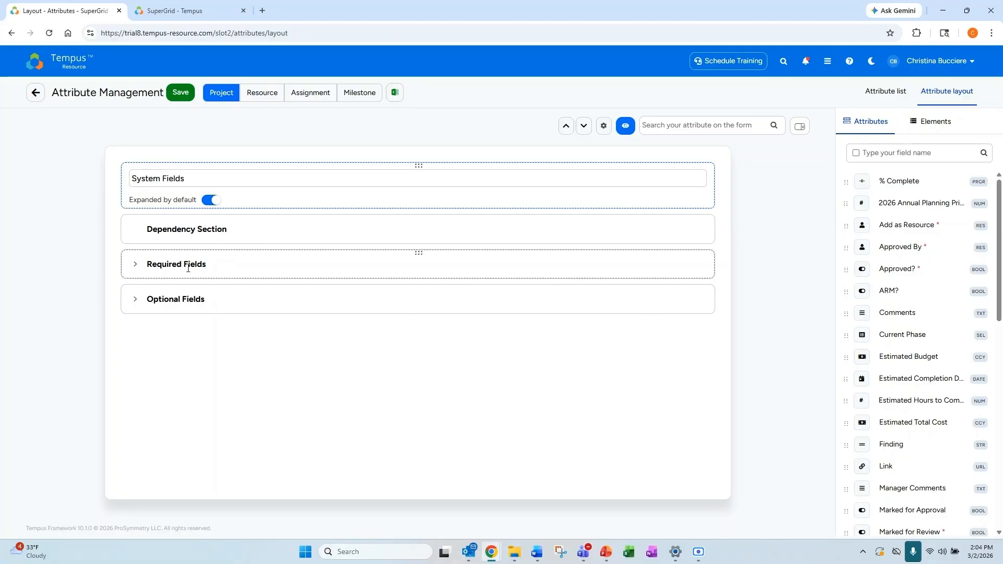
{"action": "left_click", "coordinate": [136, 267]}
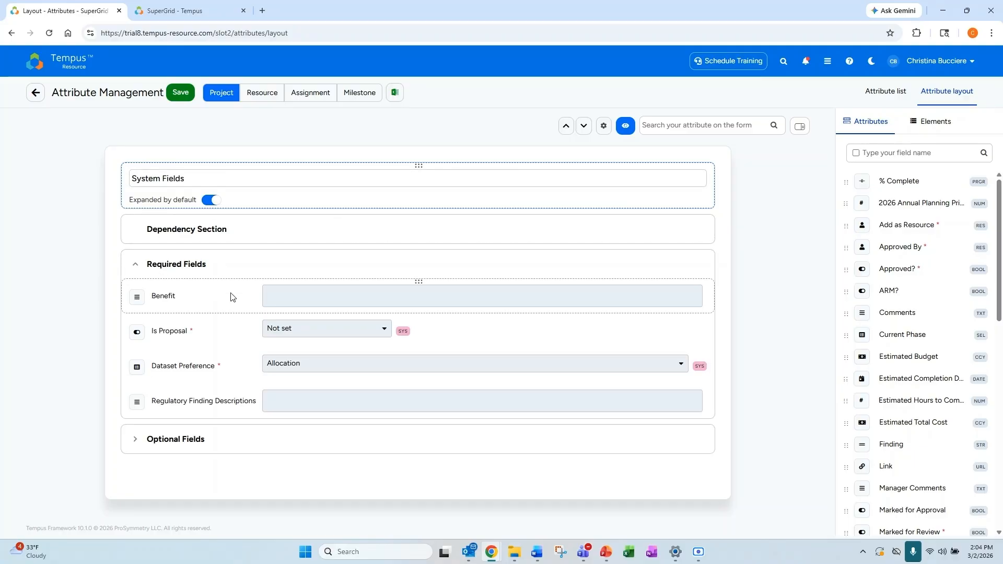
{"action": "left_click", "coordinate": [134, 441]}
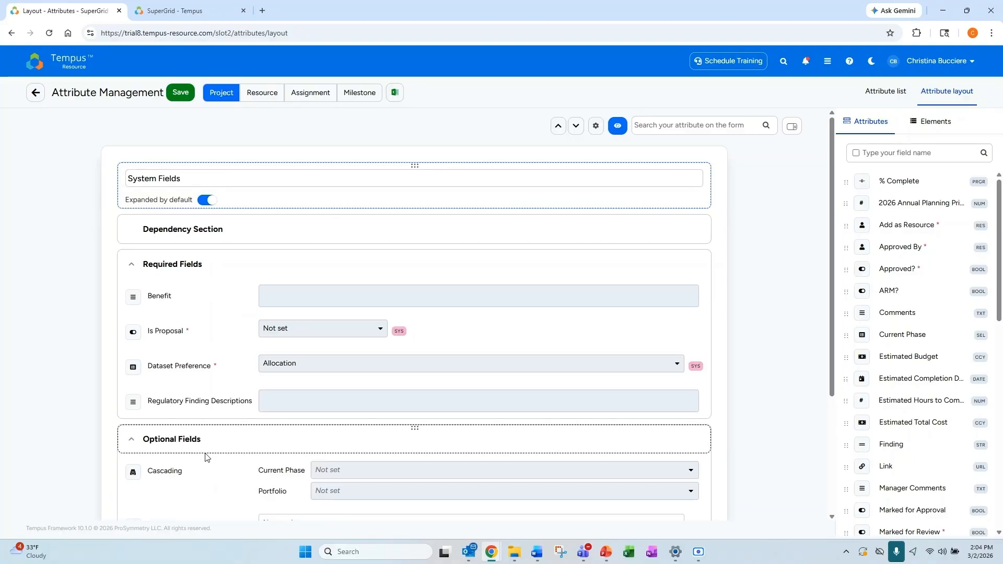
{"action": "scroll", "coordinate": [209, 456], "scroll_direction": "down", "scroll_amount": 2}
{"action": "scroll", "coordinate": [227, 465], "scroll_direction": "down", "scroll_amount": 1}
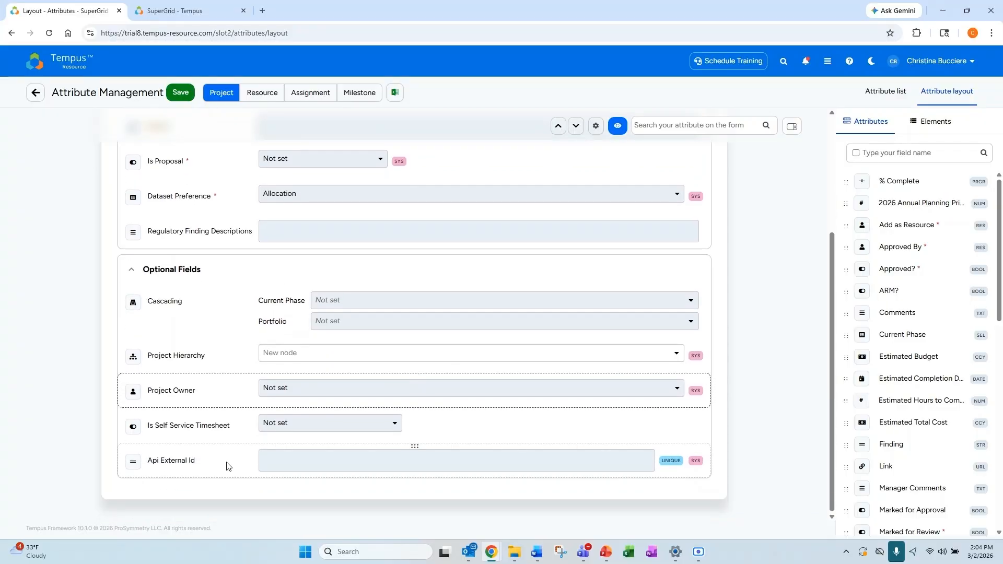
Step: Move the Benefit attribute below Is Proposal, and move the System Fields section below Dependency Section
{"action": "scroll", "coordinate": [223, 454], "scroll_direction": "up", "scroll_amount": 3}
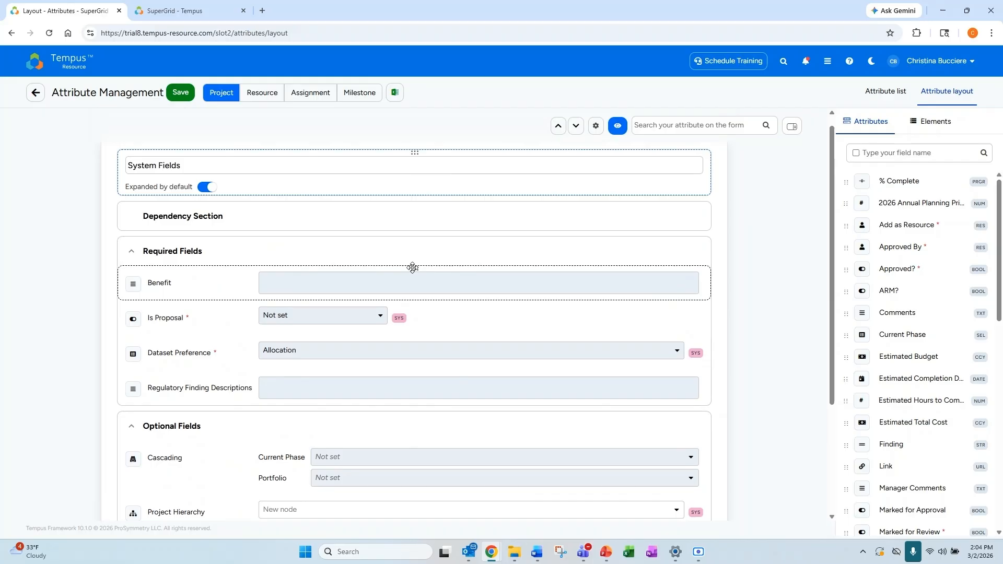
{"action": "left_click_drag", "start_coordinate": [413, 267], "coordinate": [413, 316]}
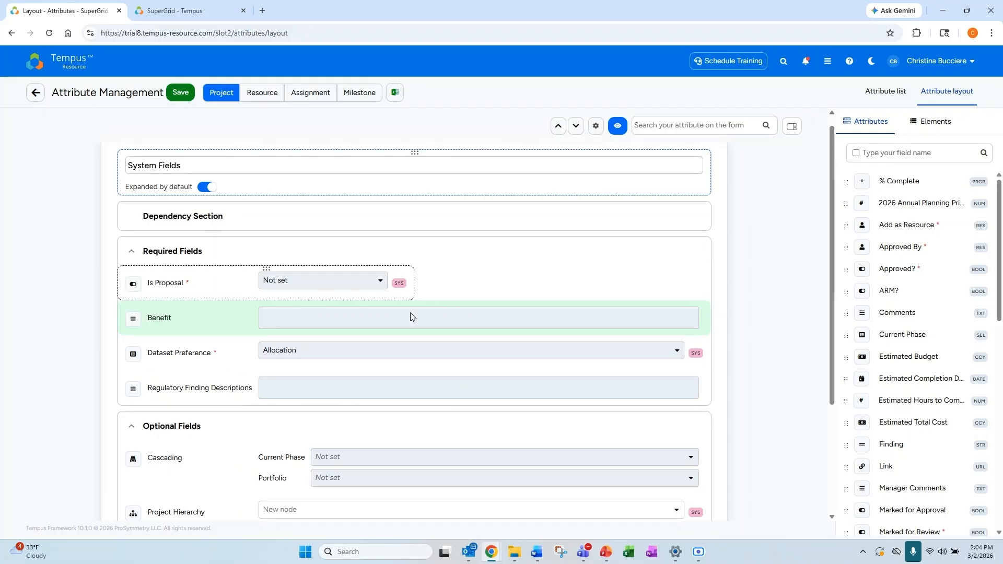
{"action": "left_click", "coordinate": [577, 127]}
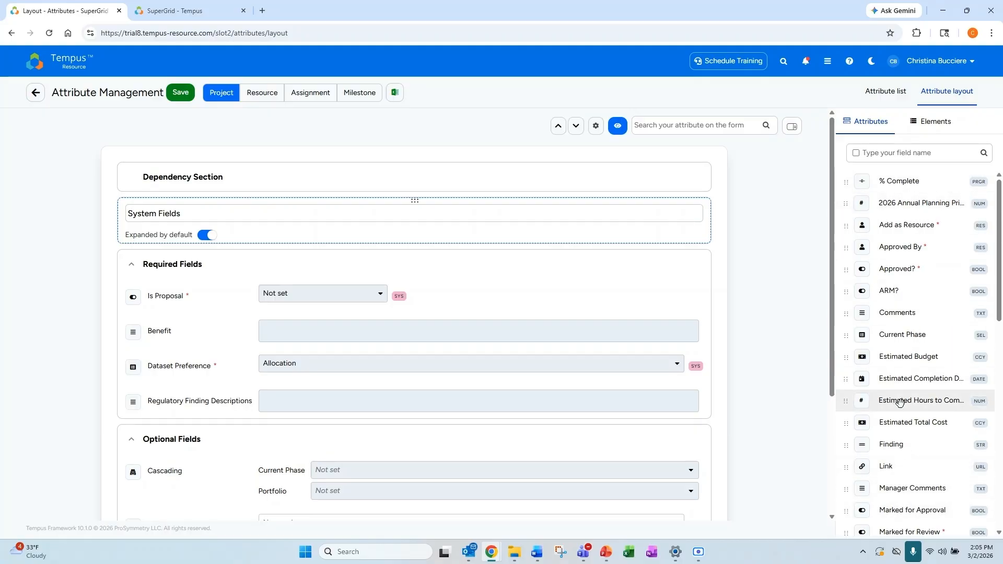
Step: Add the Notes attribute below Dataset Preference in Required Fields, and move Cascading below Project Owner in Optional Fields
{"action": "scroll", "coordinate": [850, 398], "scroll_direction": "down", "scroll_amount": 3}
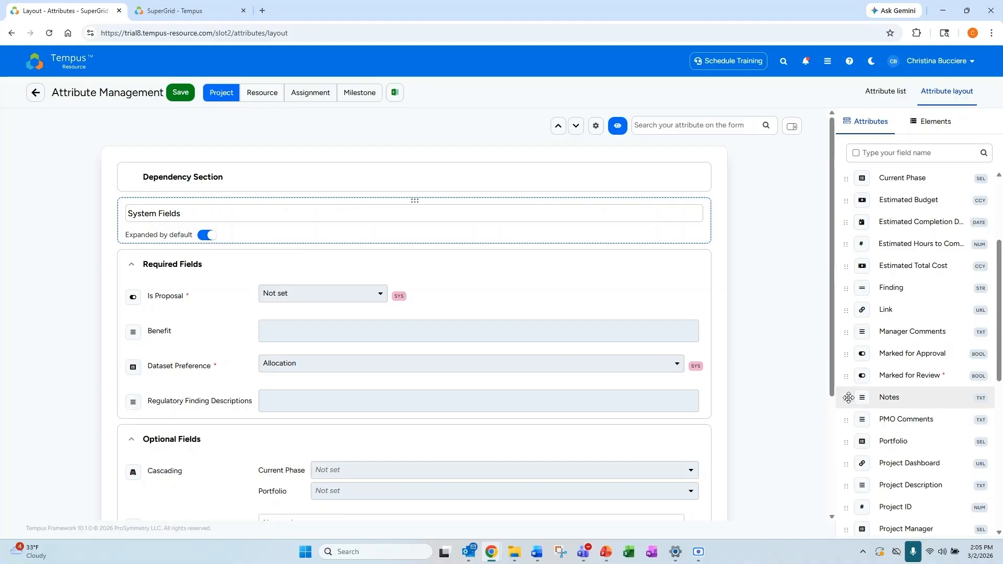
{"action": "left_click_drag", "start_coordinate": [850, 399], "coordinate": [399, 373]}
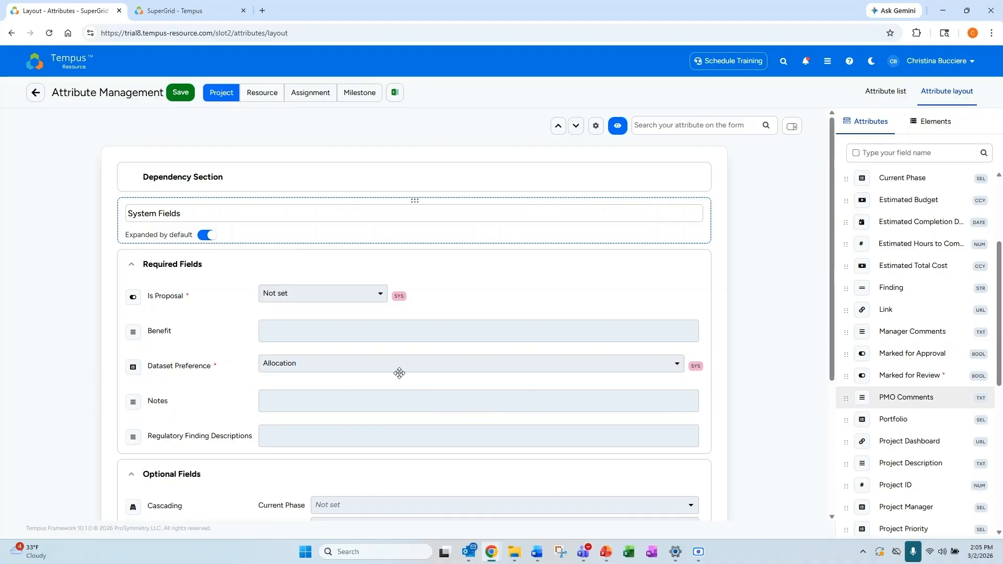
{"action": "scroll", "coordinate": [540, 387], "scroll_direction": "down", "scroll_amount": 4}
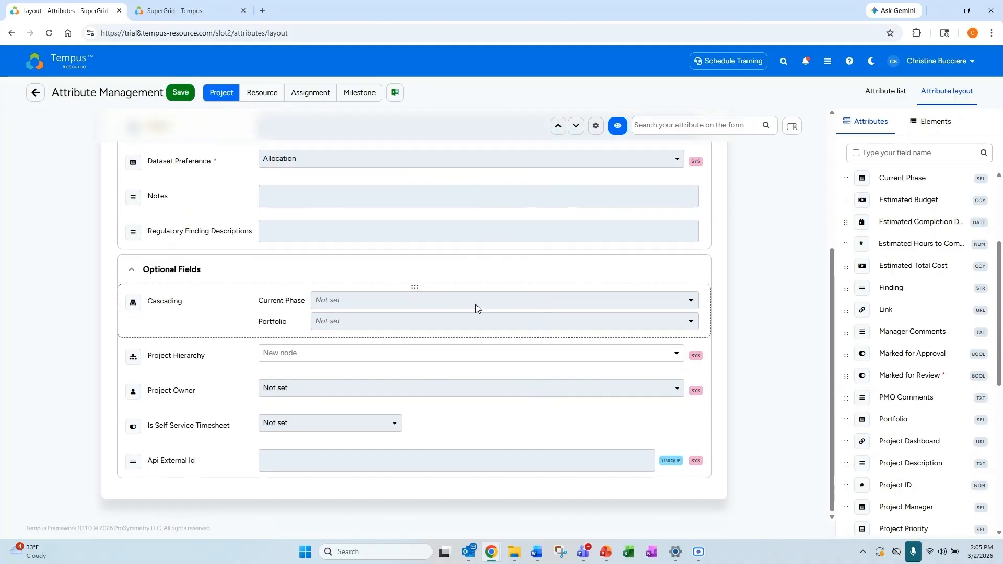
{"action": "left_click_drag", "start_coordinate": [413, 286], "coordinate": [418, 374]}
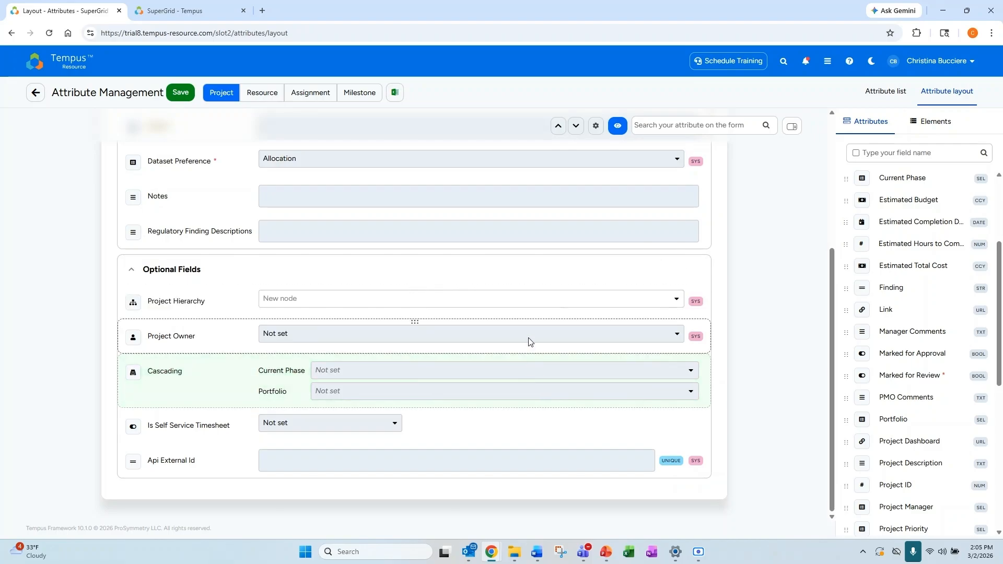
Step: Insert a new section below System Fields and select its name for editing
{"action": "scroll", "coordinate": [530, 342], "scroll_direction": "up", "scroll_amount": 4}
{"action": "left_click", "coordinate": [938, 128]}
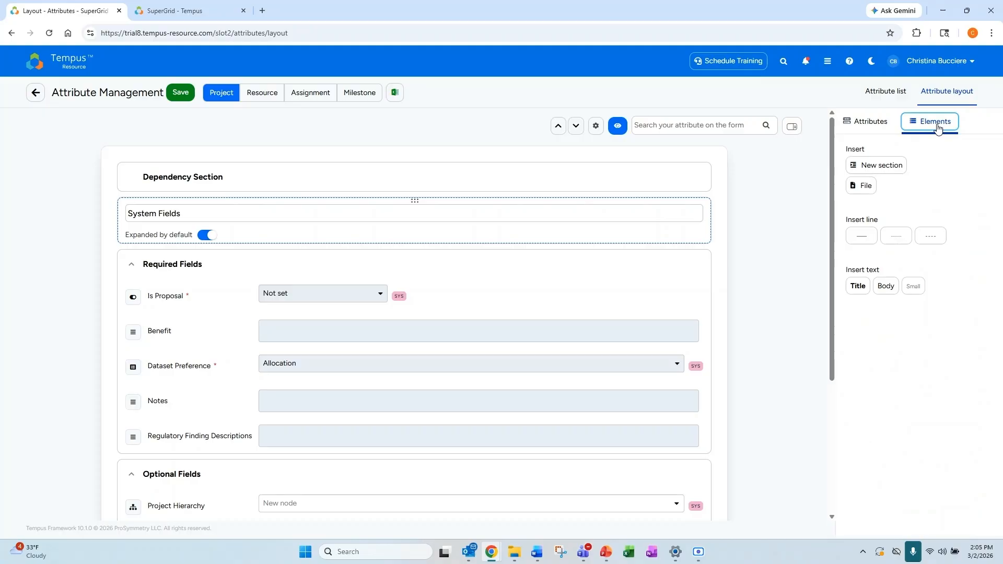
{"action": "left_click", "coordinate": [888, 168]}
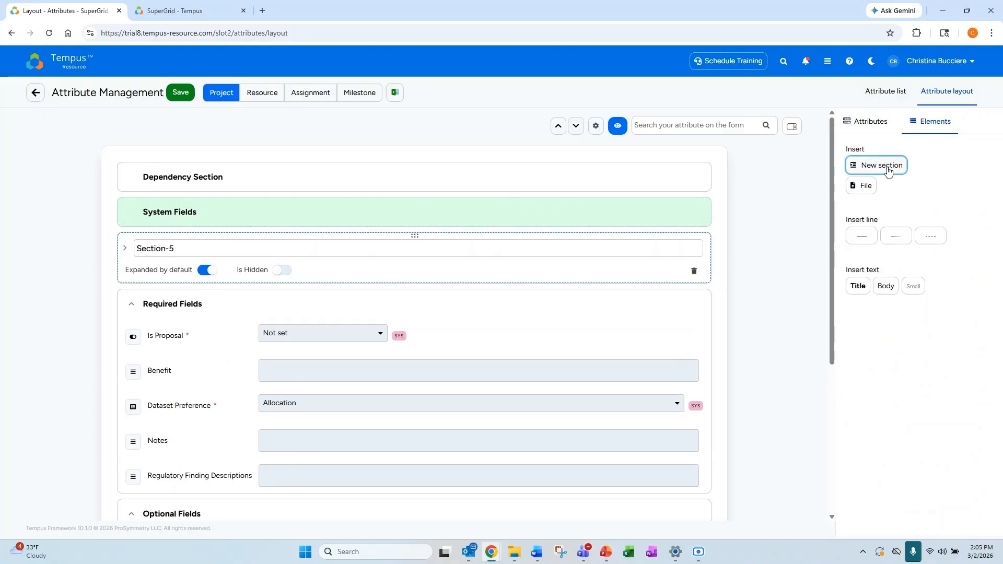
{"action": "double_click", "coordinate": [203, 250]}
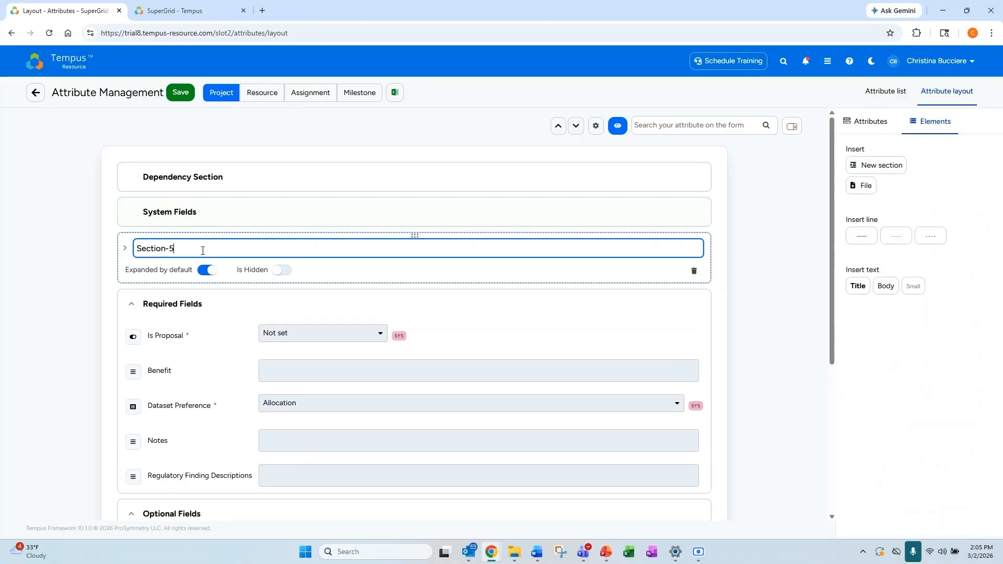
{"action": "triple_click", "coordinate": [203, 251]}
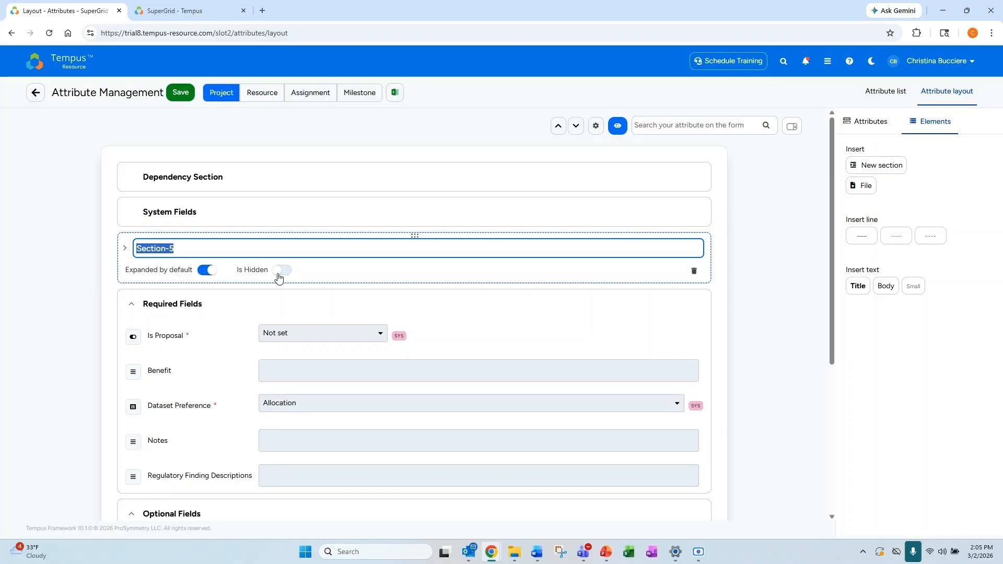
Step: Insert a solid line at the top of the Required Fields section
{"action": "left_click", "coordinate": [374, 293]}
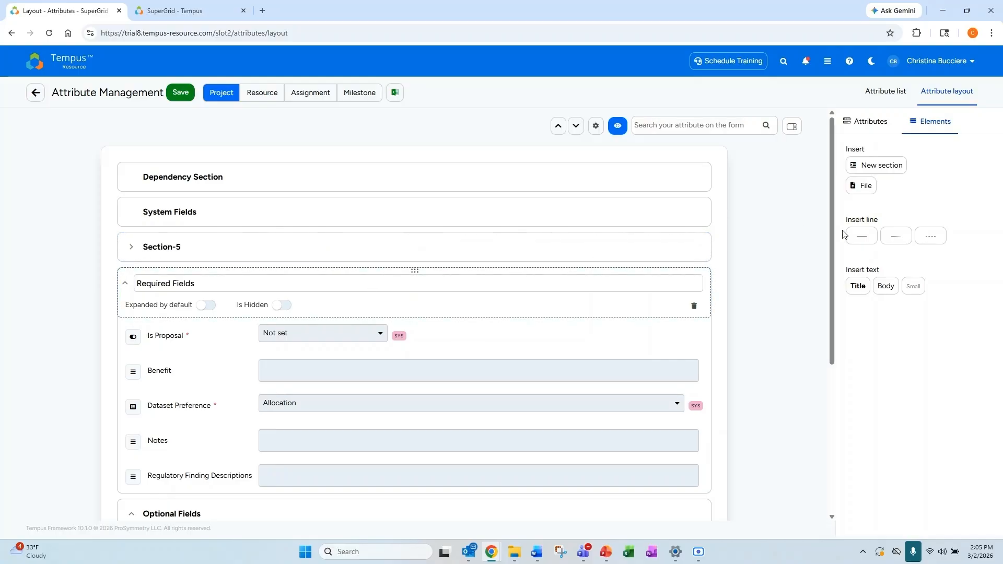
{"action": "left_click", "coordinate": [861, 236]}
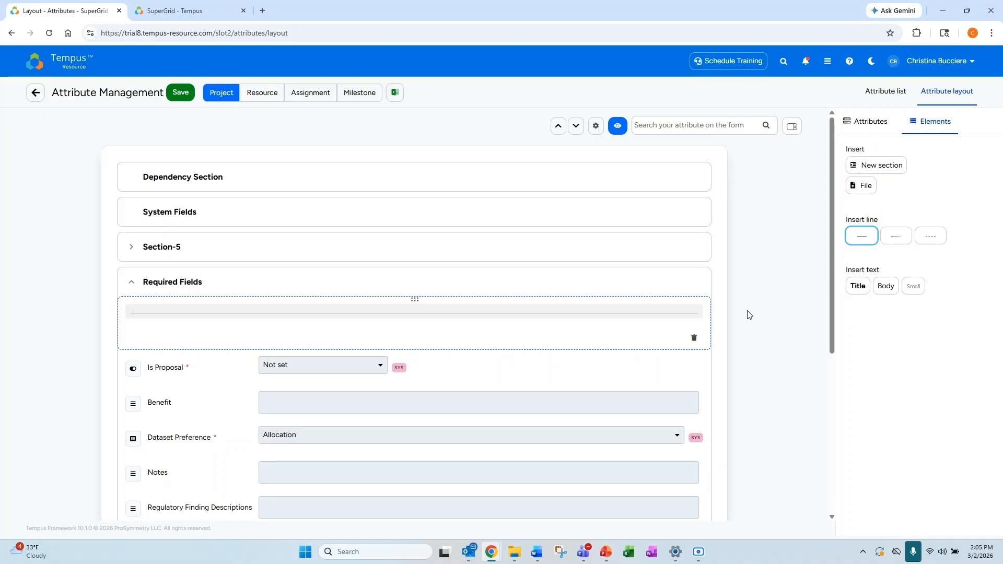
{"action": "left_click", "coordinate": [739, 364]}
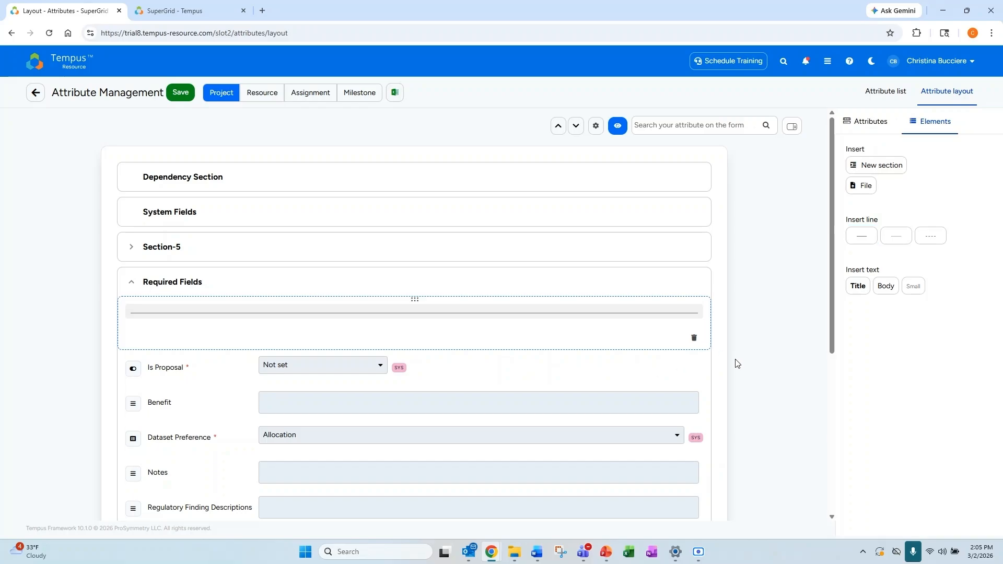
Step: Preview the project attribute layout, examine the expanded Required Fields and Optional Fields sections, and close the preview
{"action": "left_click", "coordinate": [618, 128]}
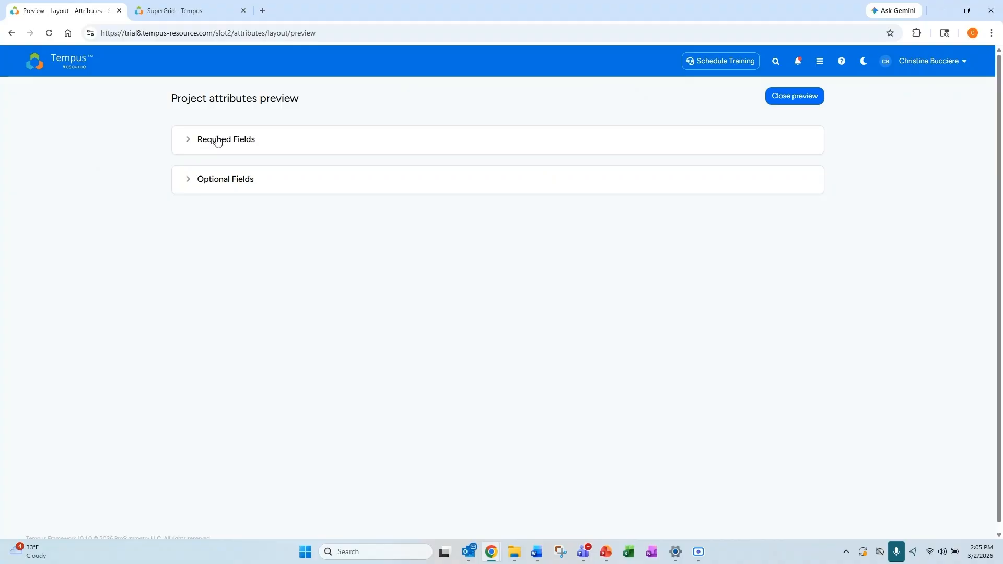
{"action": "left_click", "coordinate": [218, 139]}
{"action": "left_click", "coordinate": [248, 446]}
{"action": "scroll", "coordinate": [103, 394], "scroll_direction": "down", "scroll_amount": 3}
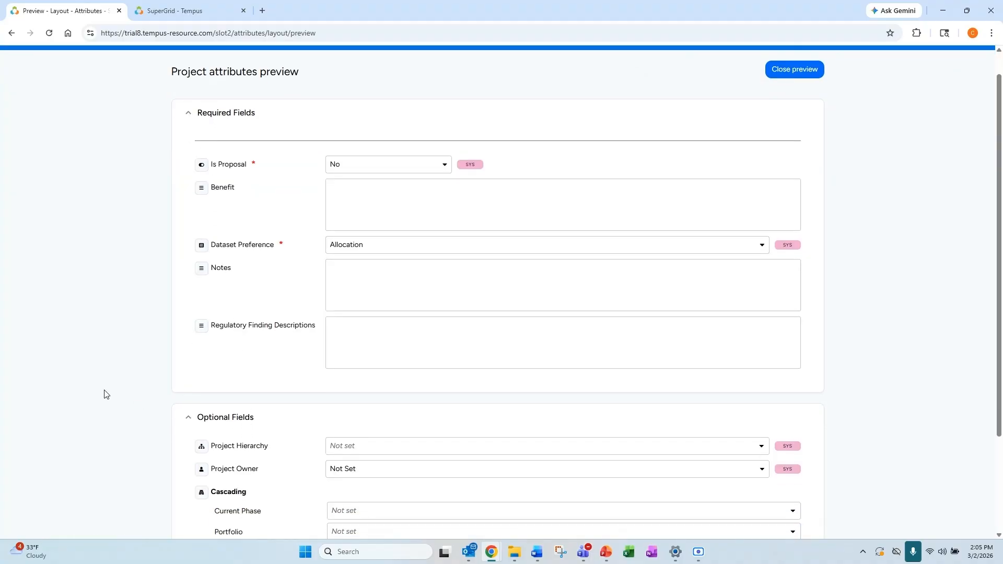
{"action": "scroll", "coordinate": [105, 385], "scroll_direction": "up", "scroll_amount": 3}
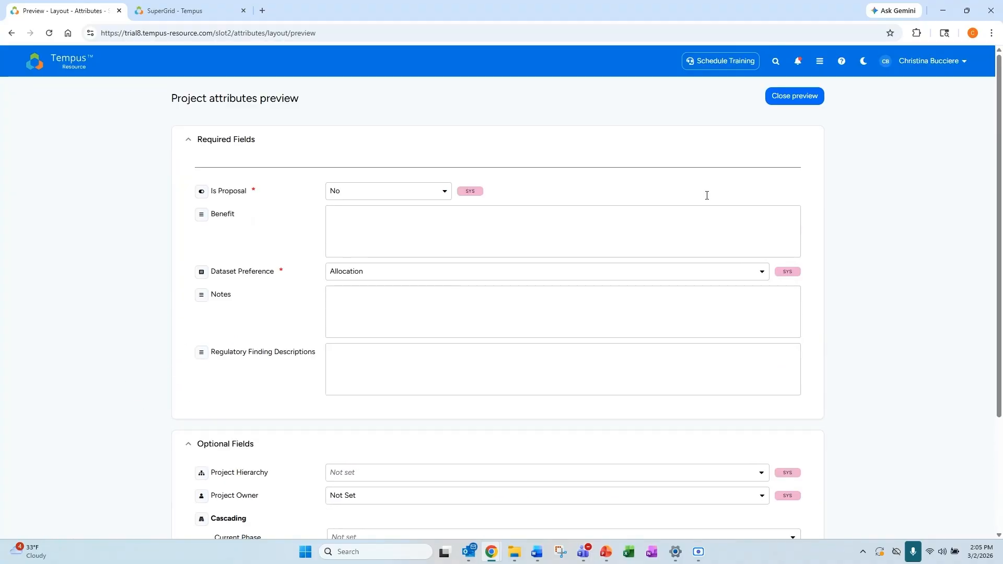
{"action": "left_click", "coordinate": [801, 97]}
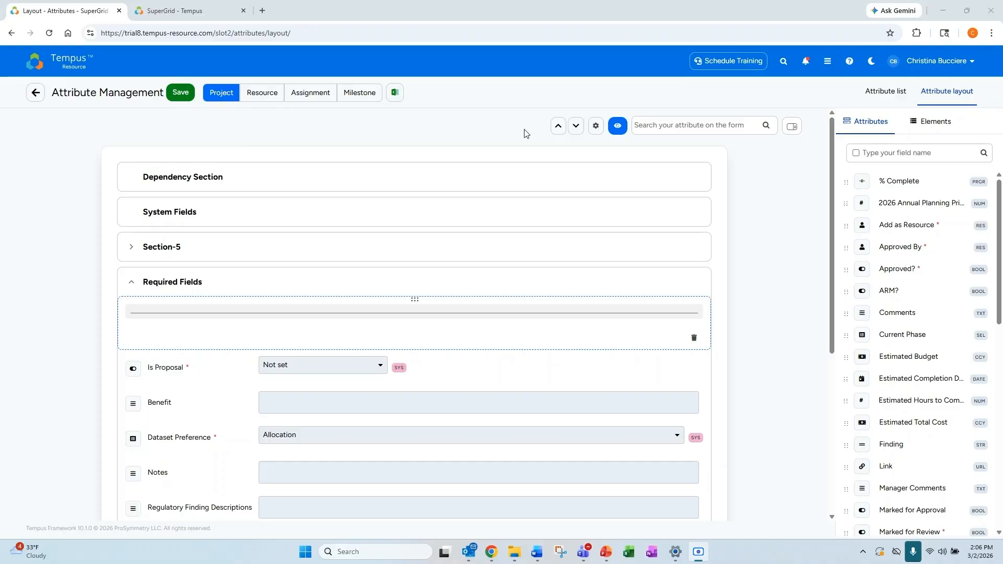
Step: Open the project attribute list, compare it with the attribute form of Apollo Phase 14, and return to the list
{"action": "left_click", "coordinate": [886, 91]}
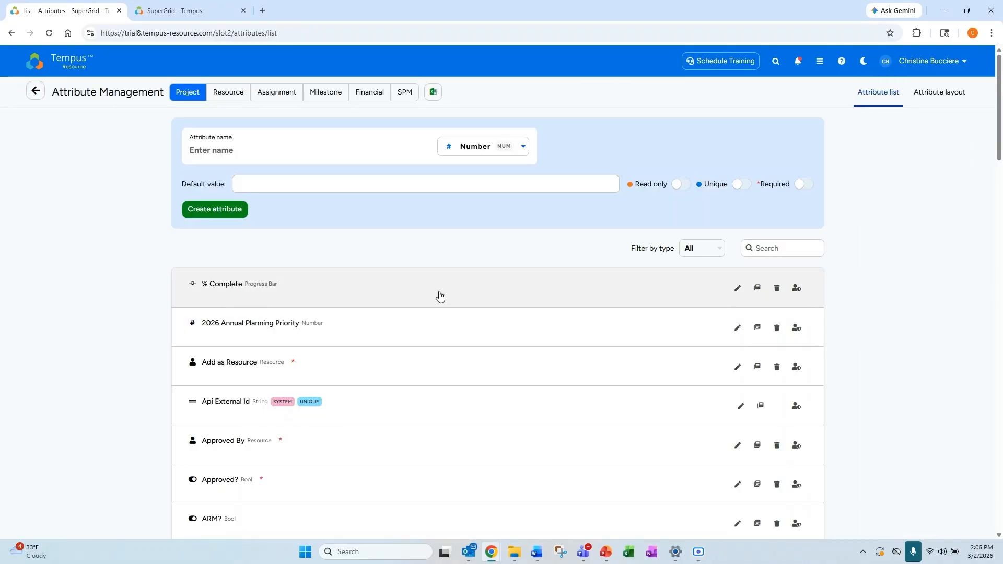
{"action": "left_click", "coordinate": [150, 4]}
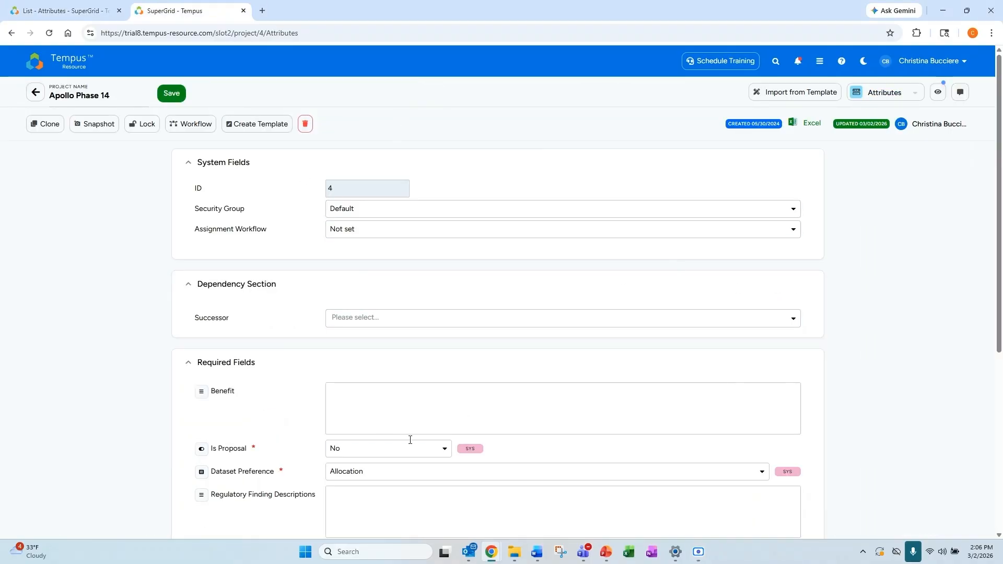
{"action": "left_click", "coordinate": [127, 10]}
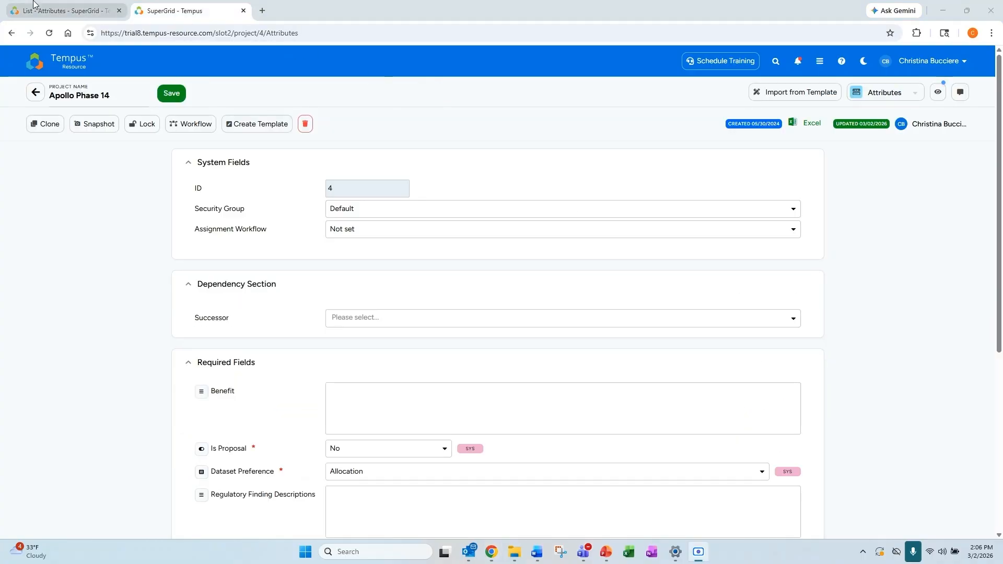
{"action": "left_click", "coordinate": [36, 8]}
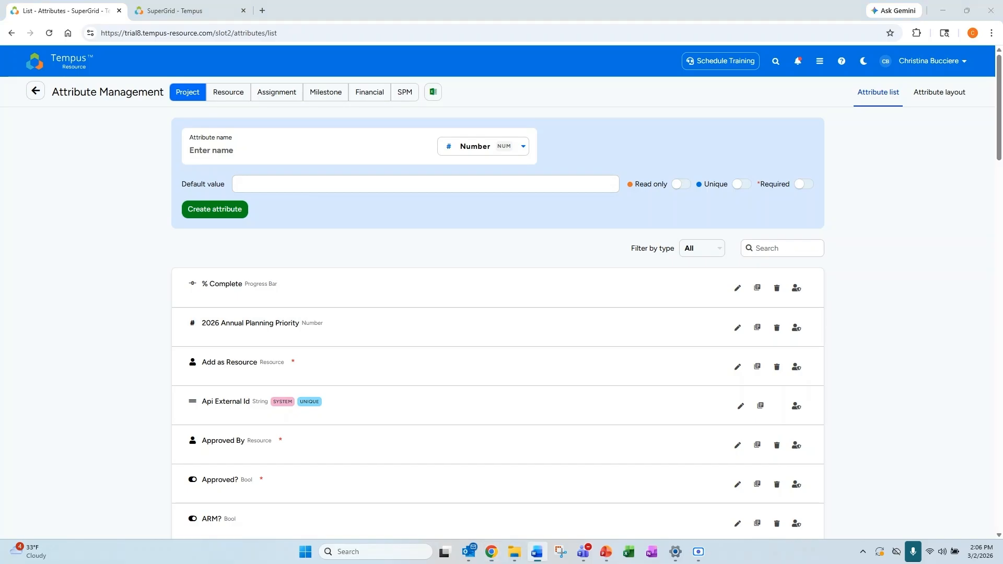
Step: Compare the new-attribute settings offered by the Selection, Bool and Currency types
{"action": "left_click", "coordinate": [522, 147]}
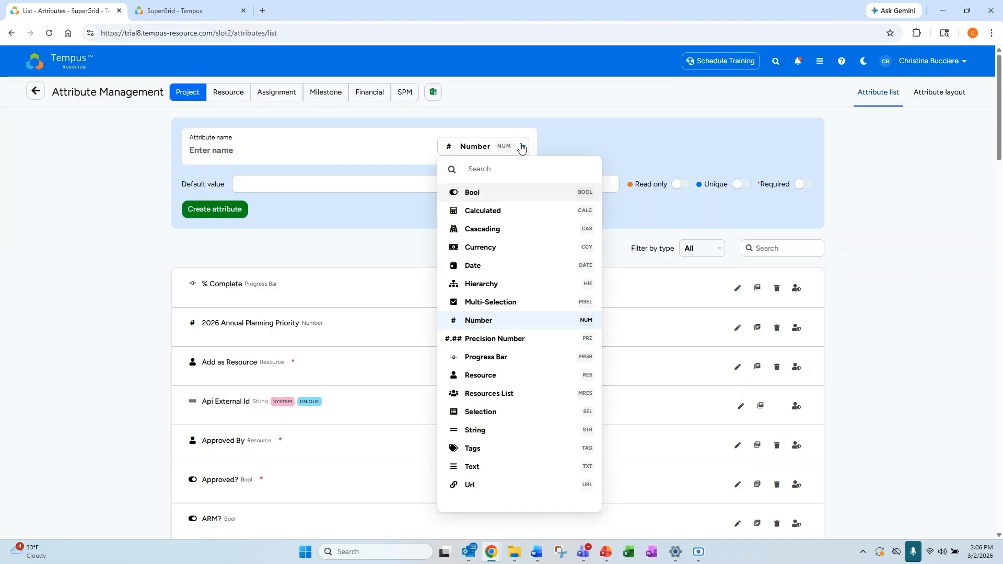
{"action": "left_click", "coordinate": [505, 419]}
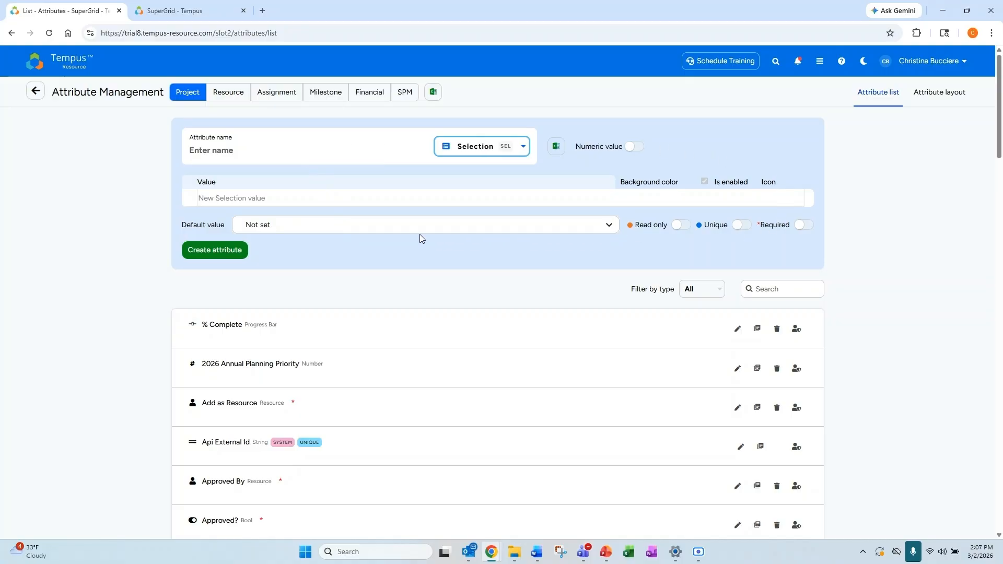
{"action": "left_click", "coordinate": [476, 147]}
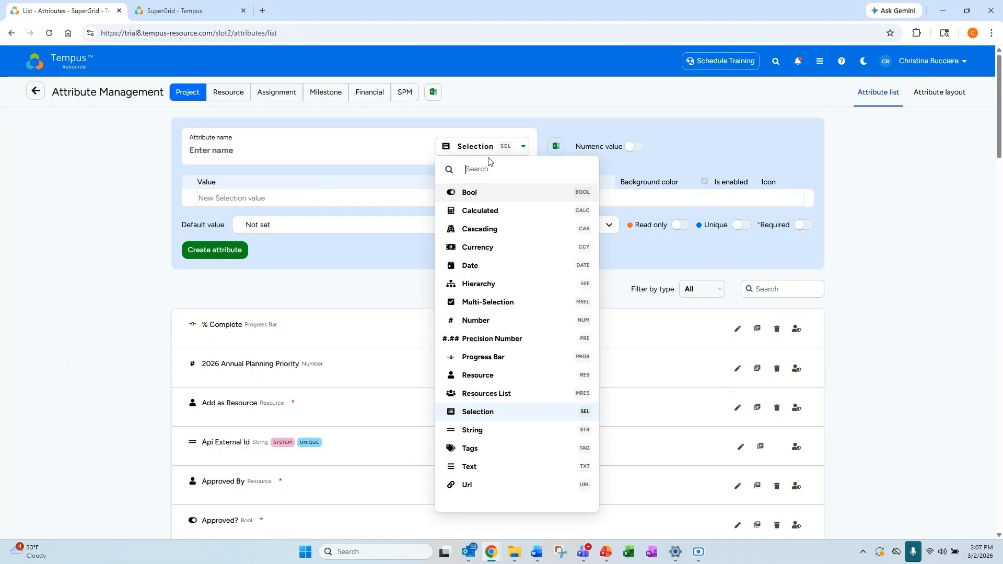
{"action": "left_click", "coordinate": [499, 192]}
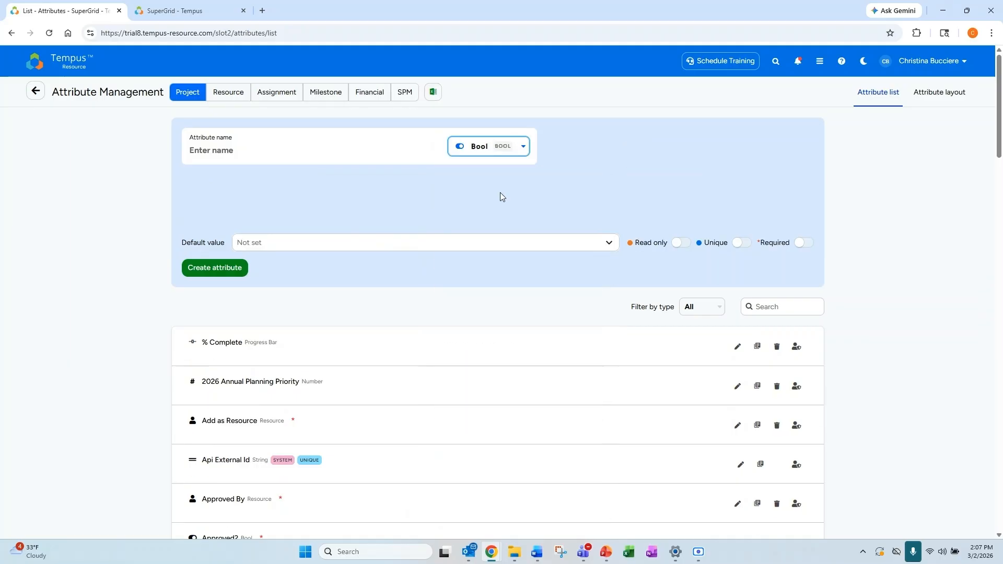
{"action": "left_click", "coordinate": [485, 150]}
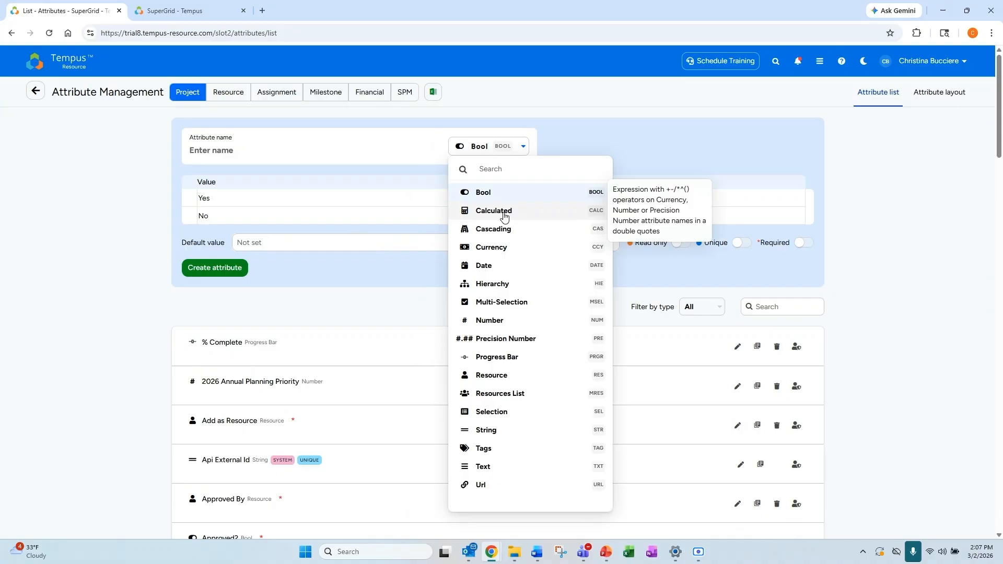
{"action": "left_click", "coordinate": [498, 247]}
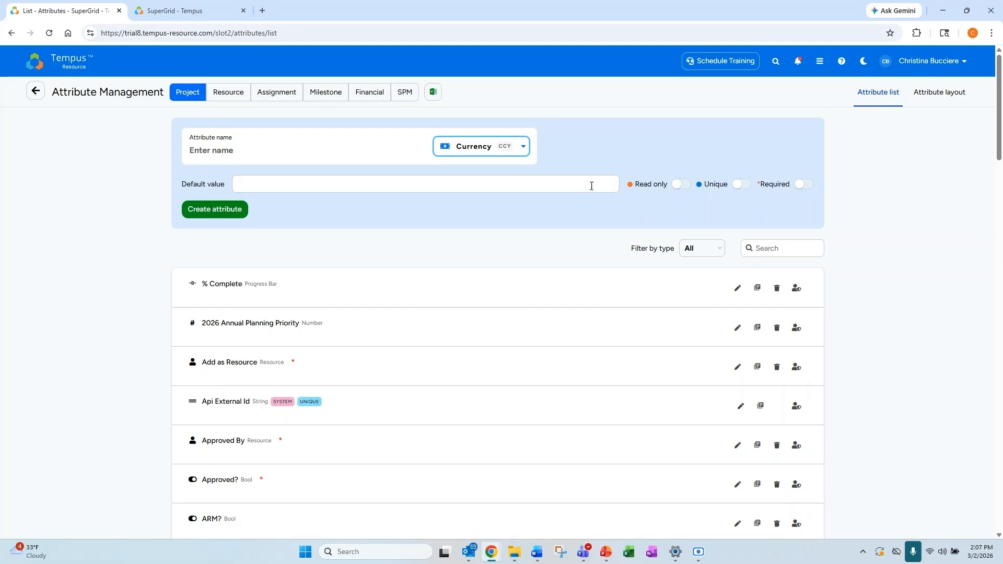
Step: Set the new attribute's type to Selection and add the value 1 with a light blue background
{"action": "left_click", "coordinate": [518, 152]}
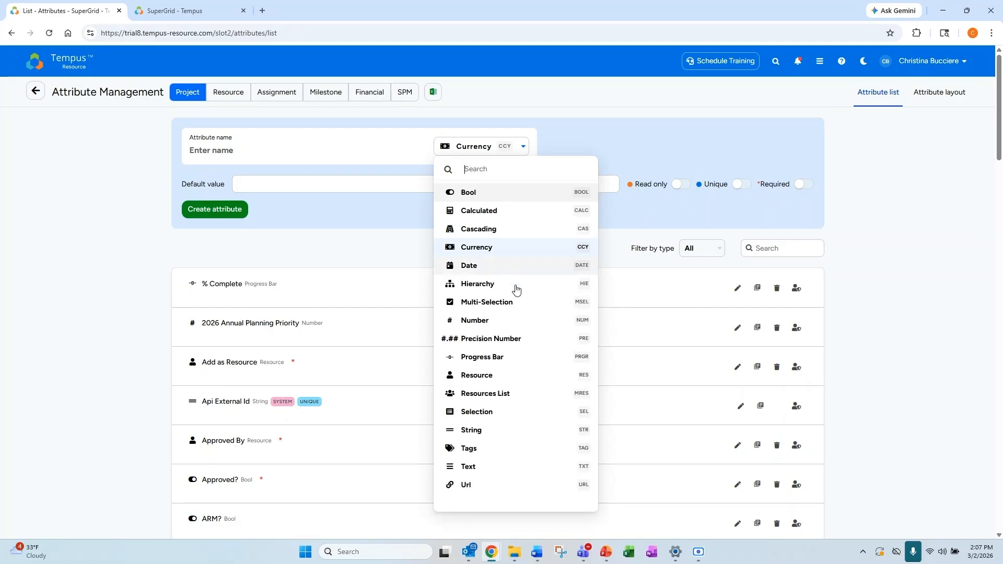
{"action": "left_click", "coordinate": [537, 411]}
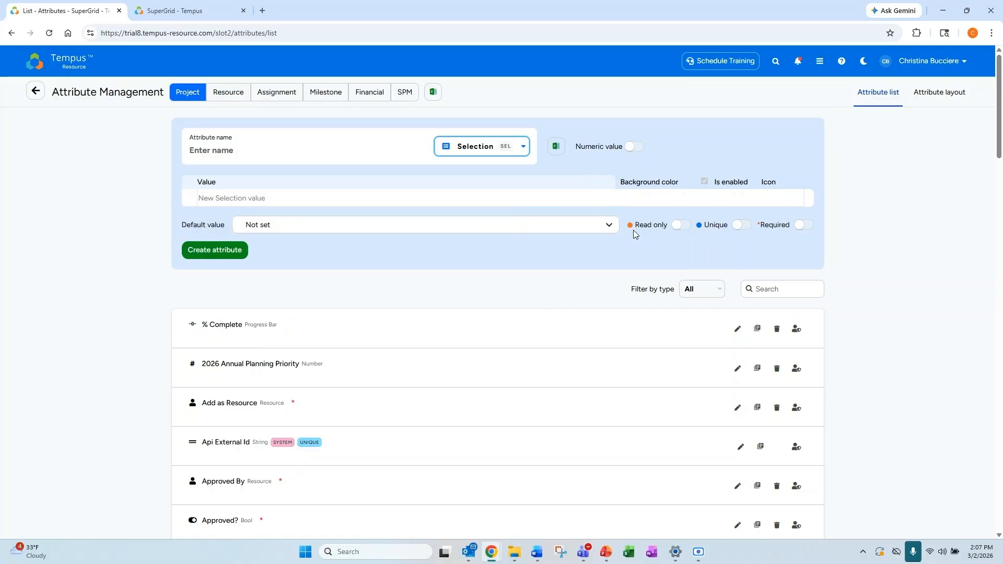
{"action": "left_click", "coordinate": [641, 199]}
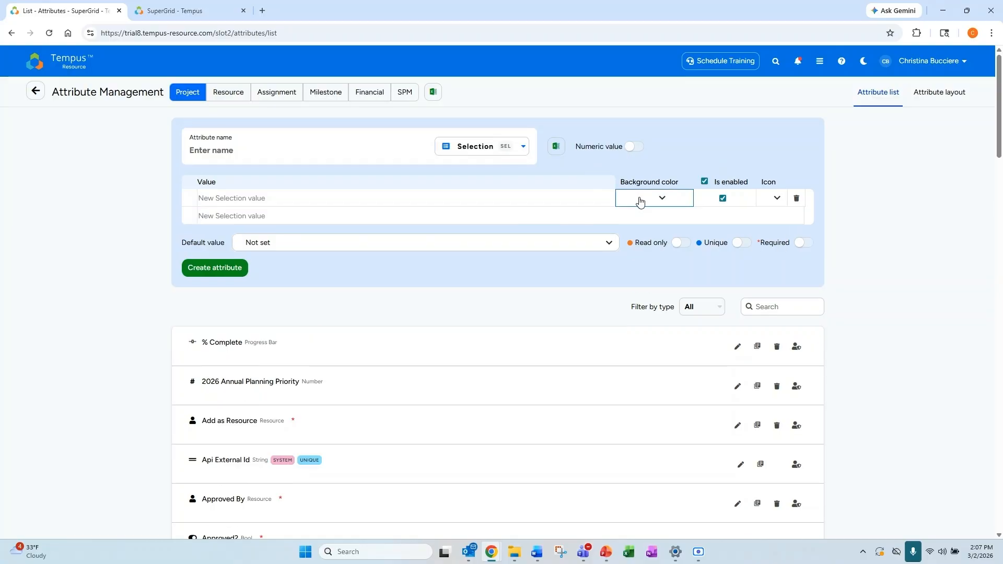
{"action": "left_click", "coordinate": [641, 200]}
{"action": "left_click", "coordinate": [665, 252]}
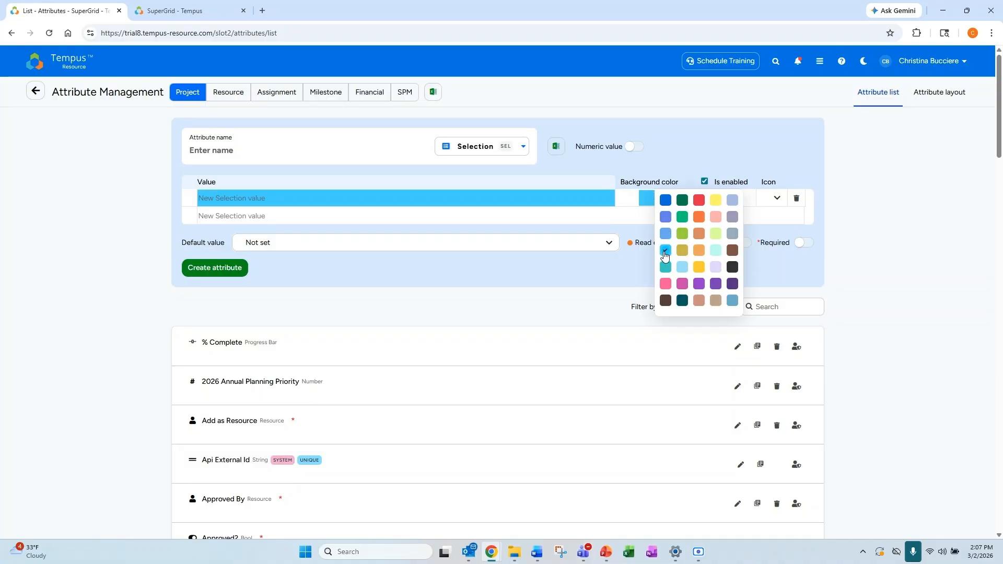
{"action": "left_click", "coordinate": [314, 196]}
{"action": "type", "text": "1"}
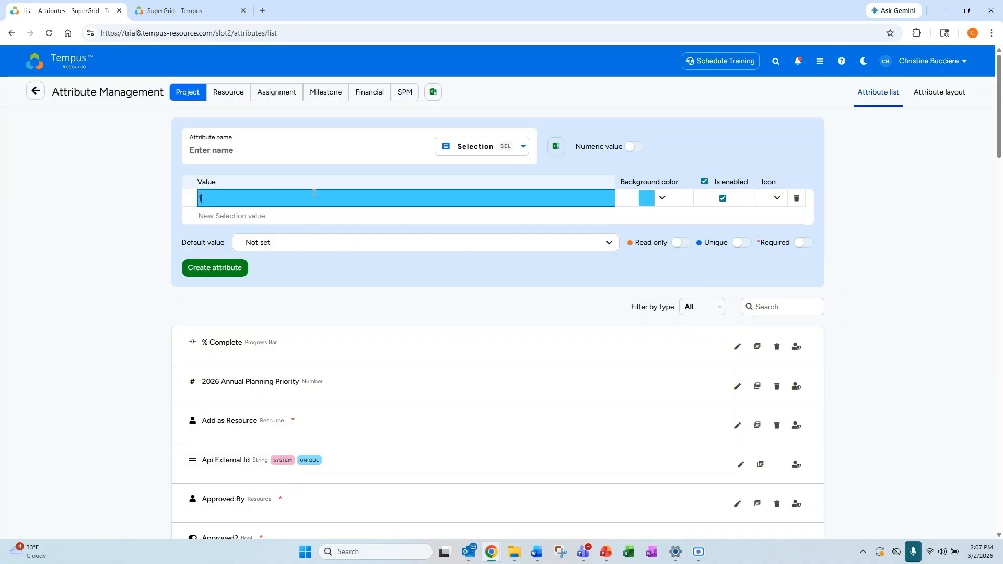
Step: Add the selection value 2 with a green background
{"action": "left_click", "coordinate": [382, 212]}
{"action": "left_click", "coordinate": [638, 218]}
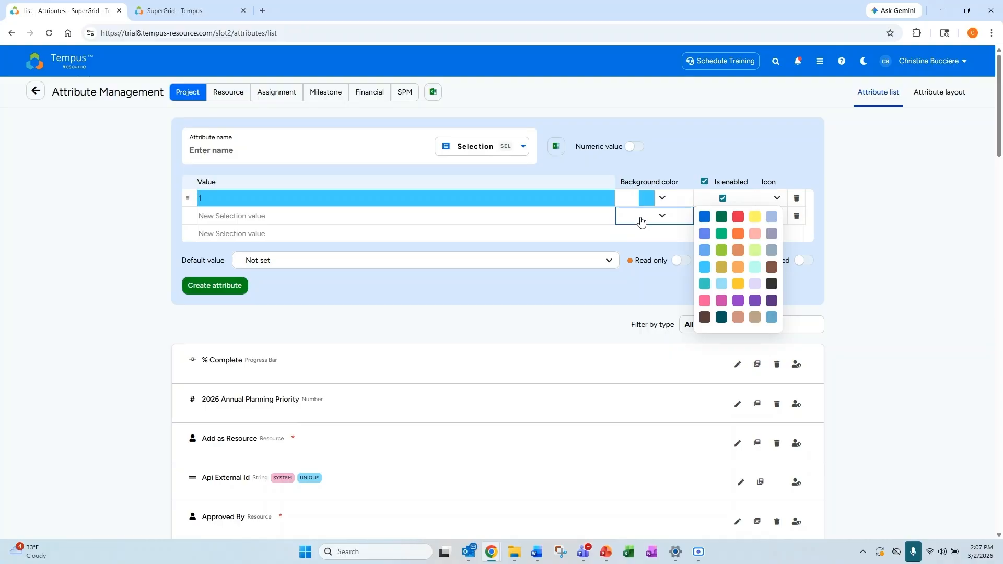
{"action": "left_click", "coordinate": [722, 250]}
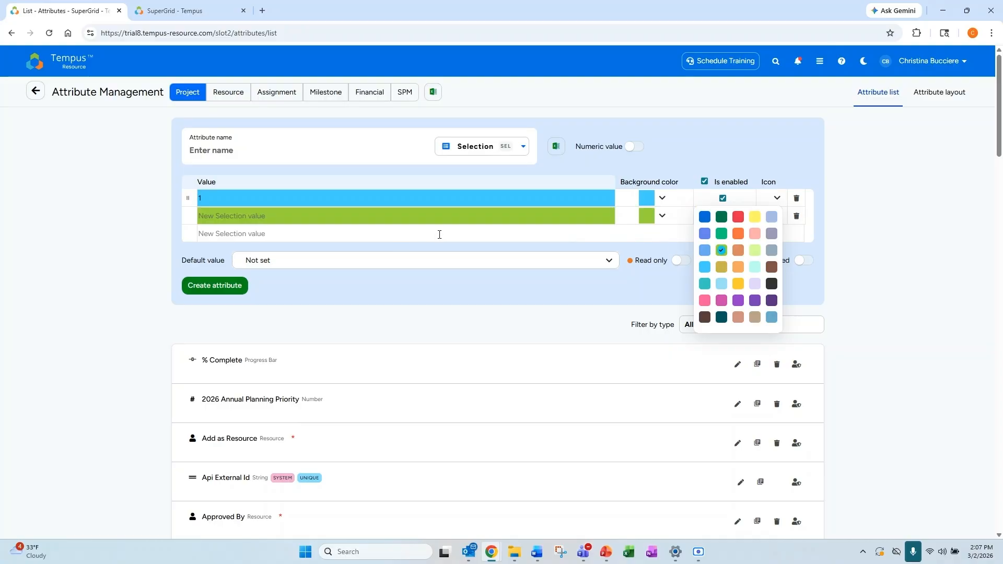
{"action": "left_click", "coordinate": [324, 215]}
{"action": "type", "text": "2"}
{"action": "left_click", "coordinate": [657, 220]}
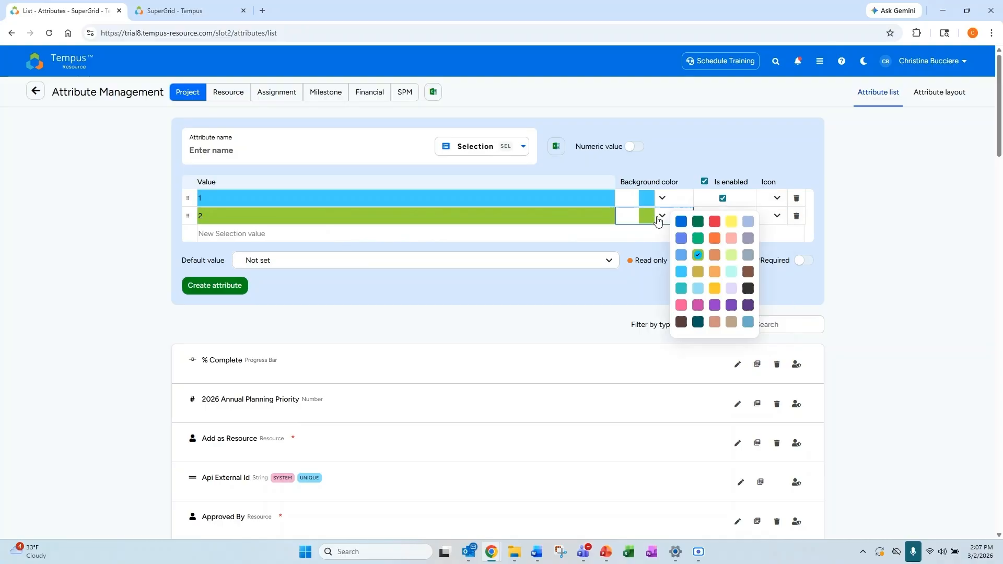
{"action": "left_click", "coordinate": [715, 289]}
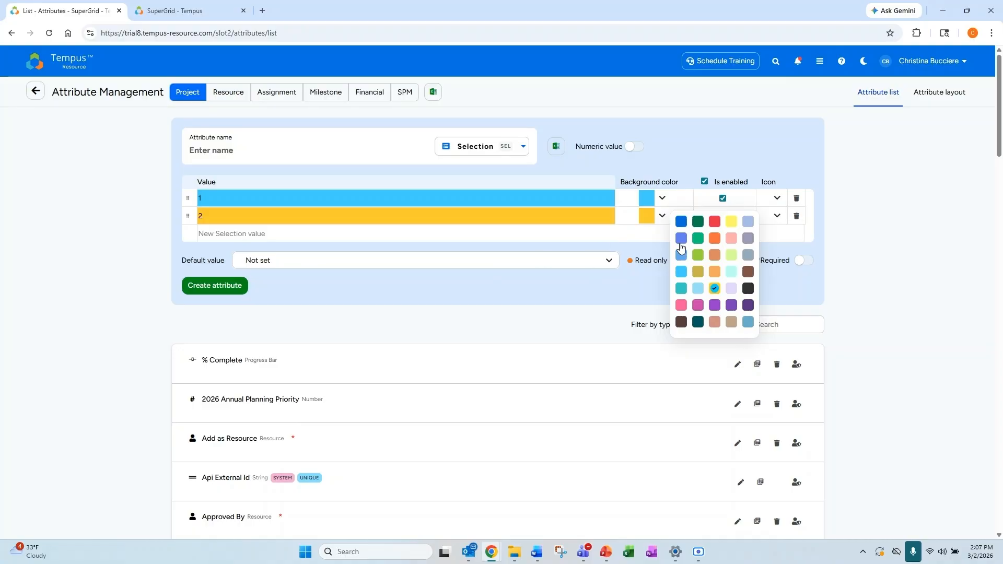
{"action": "left_click", "coordinate": [698, 255]}
Step: Add the selection value 3 with an amber background, plus two blank value rows below it
{"action": "left_click", "coordinate": [463, 233]}
{"action": "type", "text": "3"}
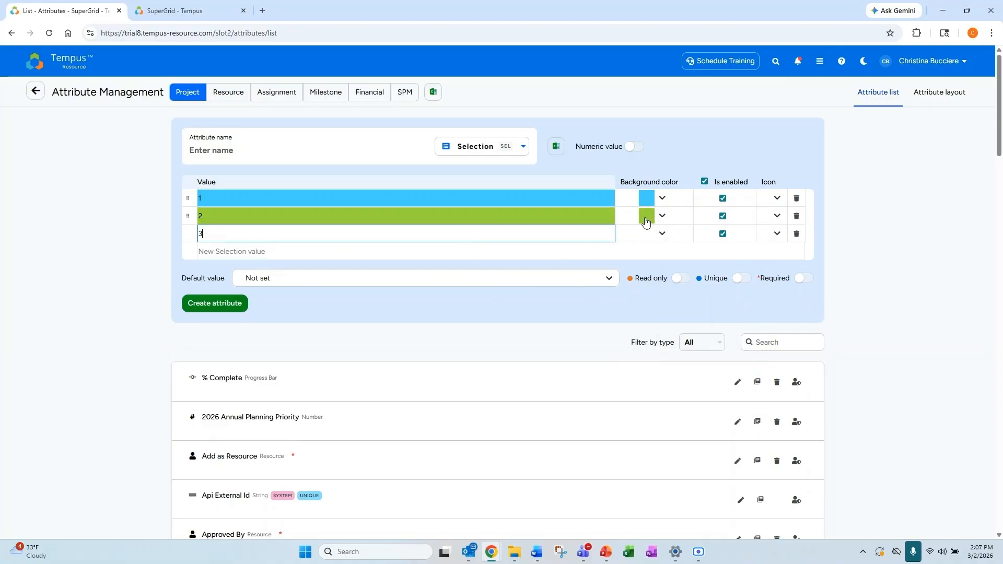
{"action": "left_click", "coordinate": [659, 233]}
{"action": "left_click", "coordinate": [715, 307]}
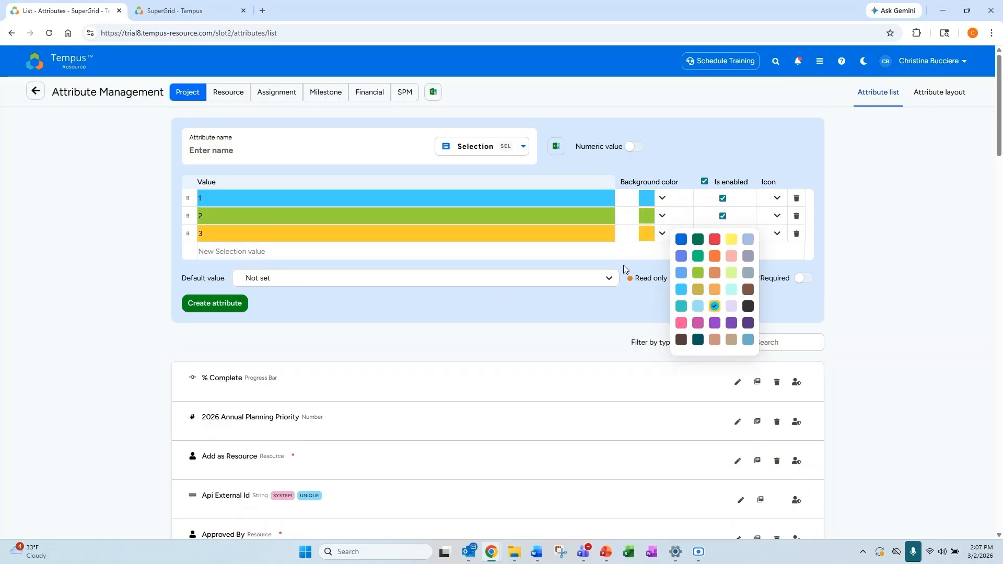
{"action": "left_click", "coordinate": [645, 255]}
{"action": "left_click", "coordinate": [561, 270]}
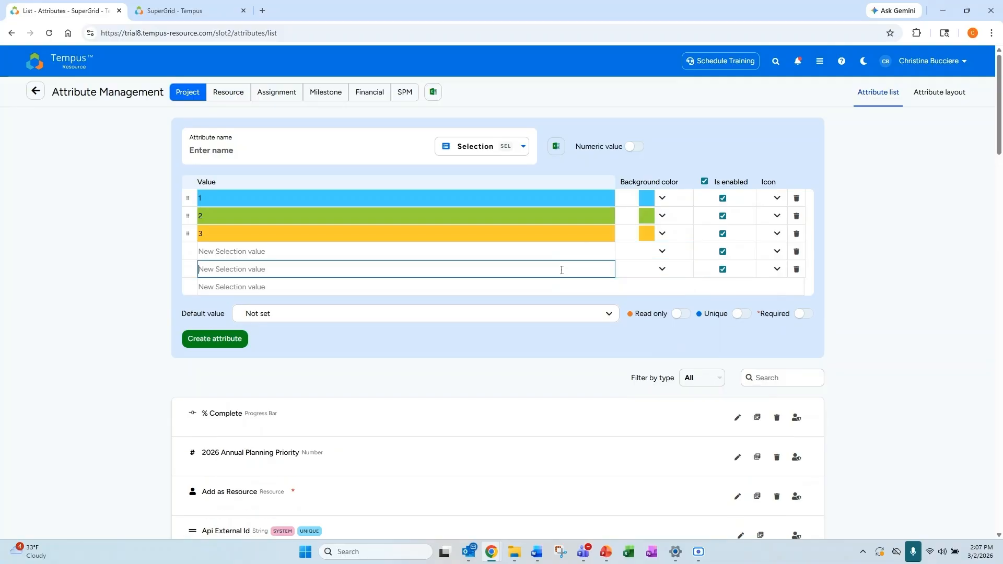
Step: Assign a black triangle icon to value 1 and a pink up-arrow icon to value 2
{"action": "left_click", "coordinate": [776, 199]}
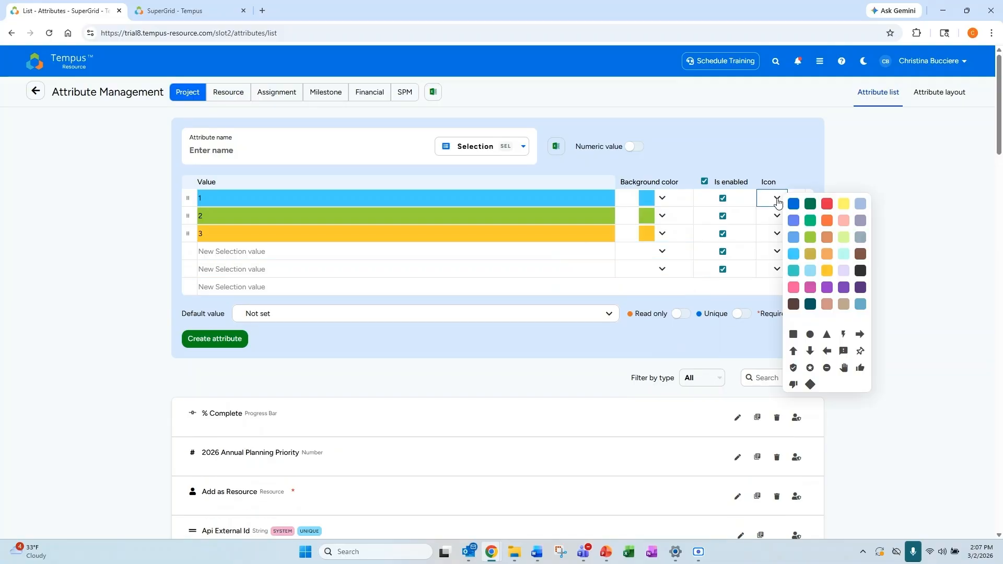
{"action": "left_click", "coordinate": [826, 336]}
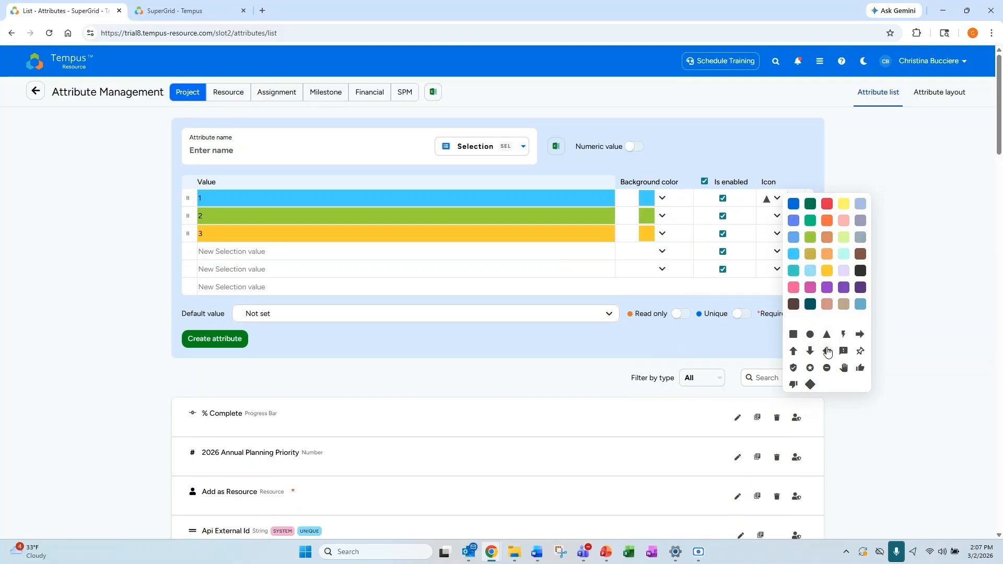
{"action": "left_click", "coordinate": [776, 219]}
{"action": "left_click", "coordinate": [776, 216]}
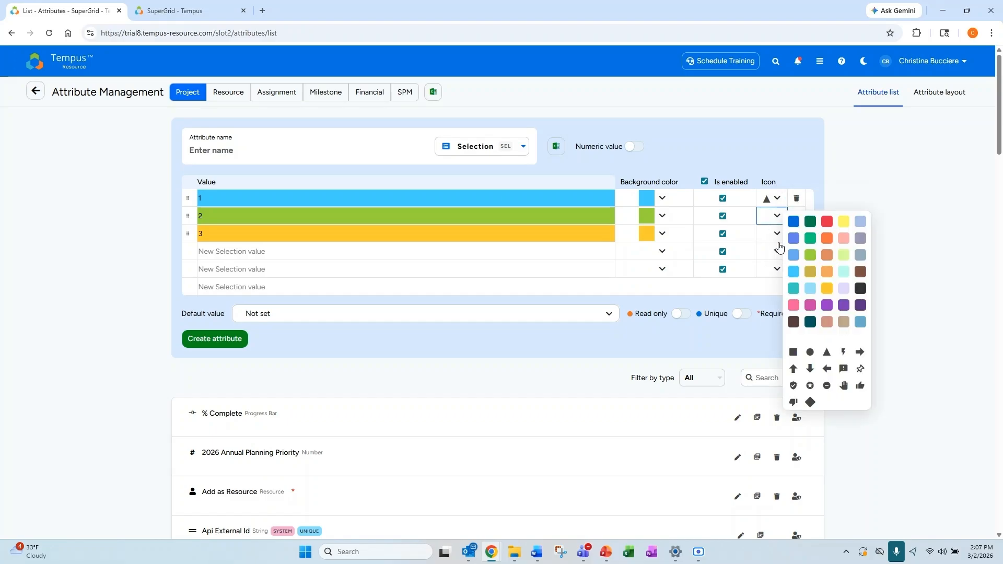
{"action": "left_click", "coordinate": [774, 224]}
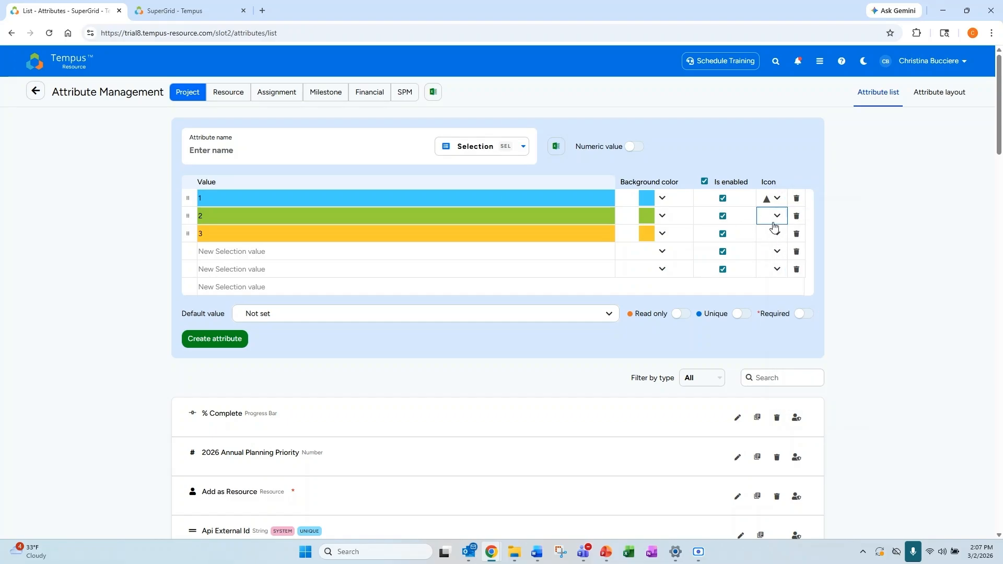
{"action": "left_click", "coordinate": [774, 227]}
{"action": "left_click", "coordinate": [798, 301]}
{"action": "left_click", "coordinate": [799, 365]}
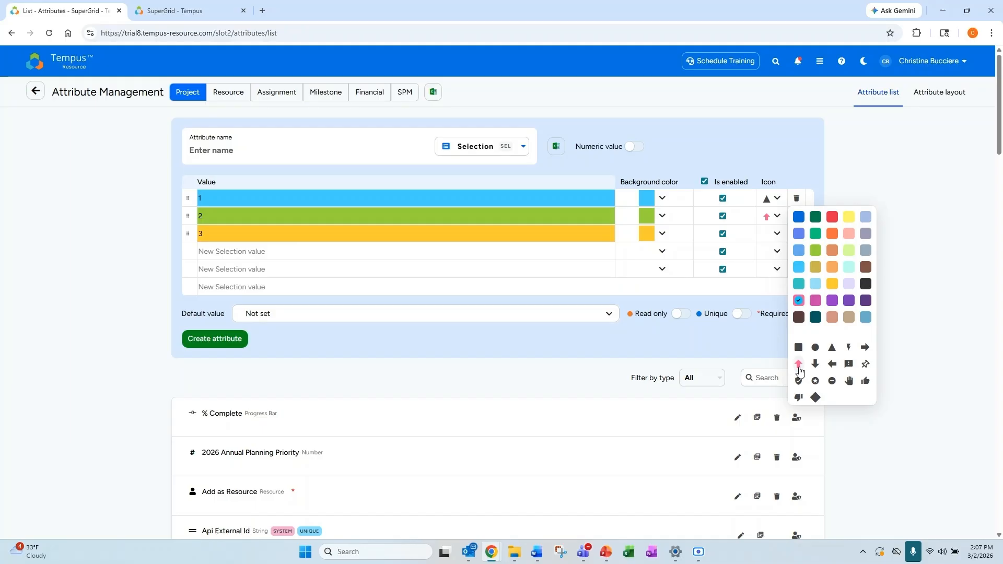
Step: Assign the circled star icon to value 3 and a right-arrow icon to the blank value row below it
{"action": "left_click", "coordinate": [771, 239]}
{"action": "left_click", "coordinate": [779, 238]}
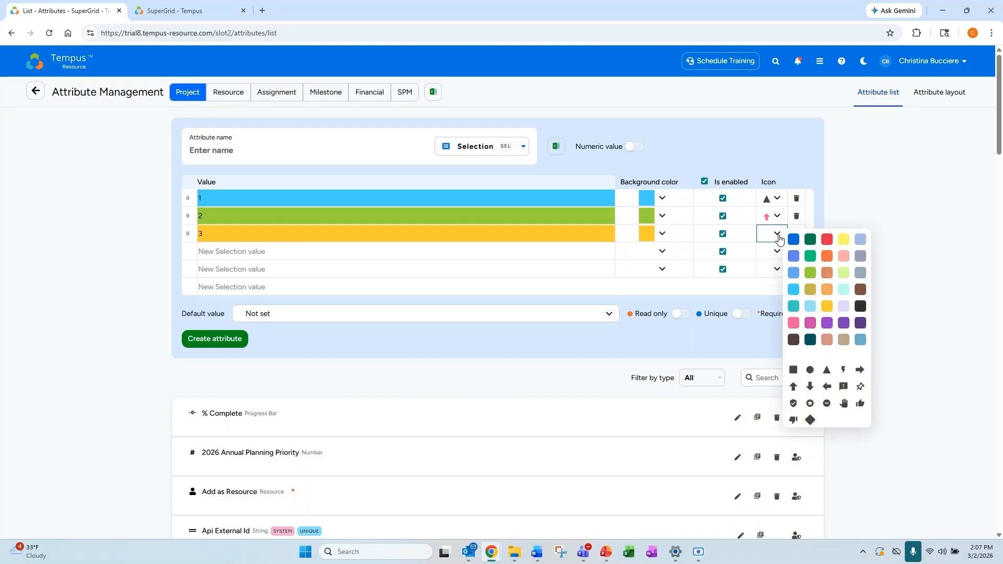
{"action": "left_click", "coordinate": [811, 404]}
{"action": "left_click", "coordinate": [764, 252]}
{"action": "left_click", "coordinate": [776, 252]}
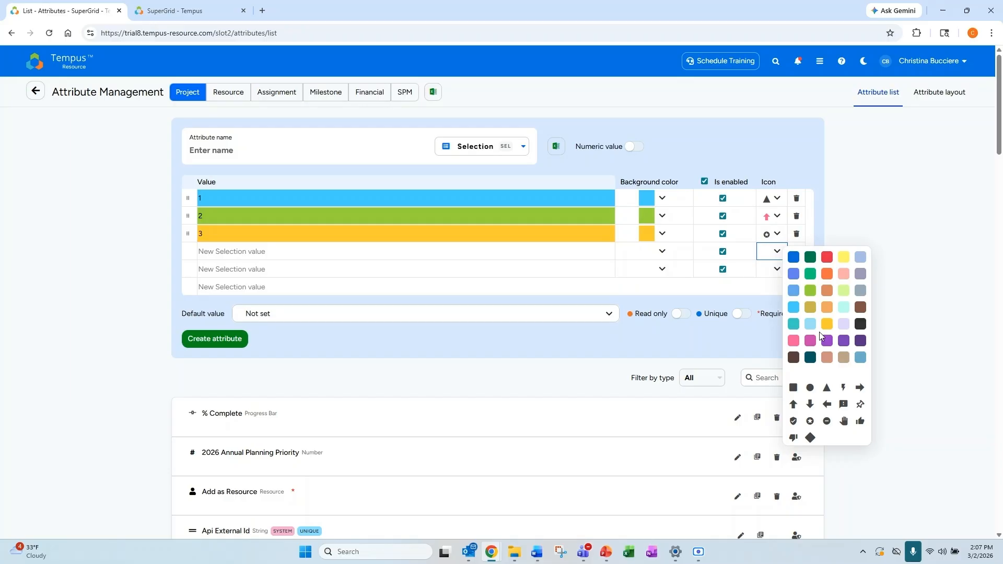
{"action": "left_click", "coordinate": [860, 388]}
{"action": "left_click", "coordinate": [915, 360]}
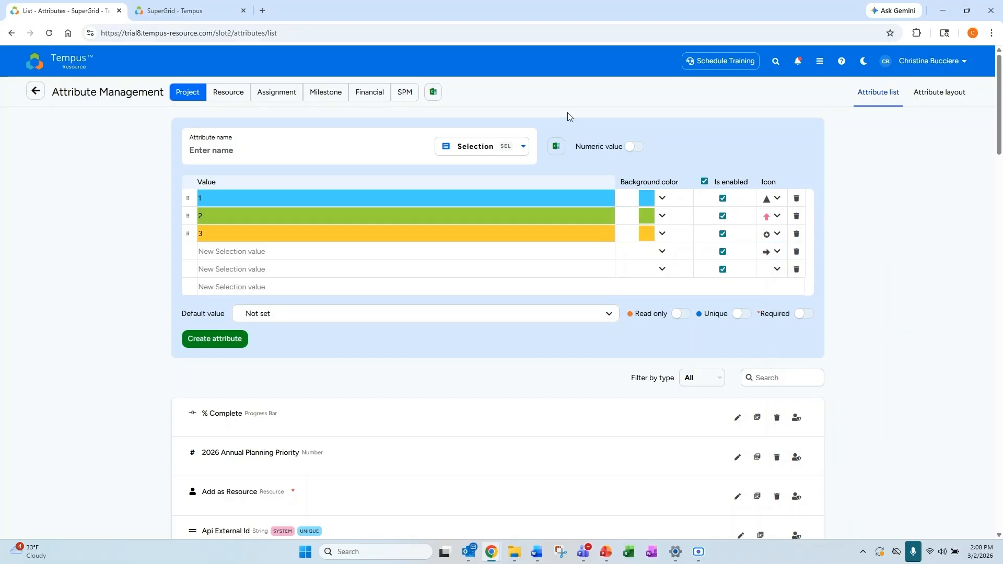
Step: Enable numeric values for the new selection attribute and open value 1's numeric value for entry
{"action": "left_click", "coordinate": [636, 149]}
{"action": "left_click", "coordinate": [595, 199]}
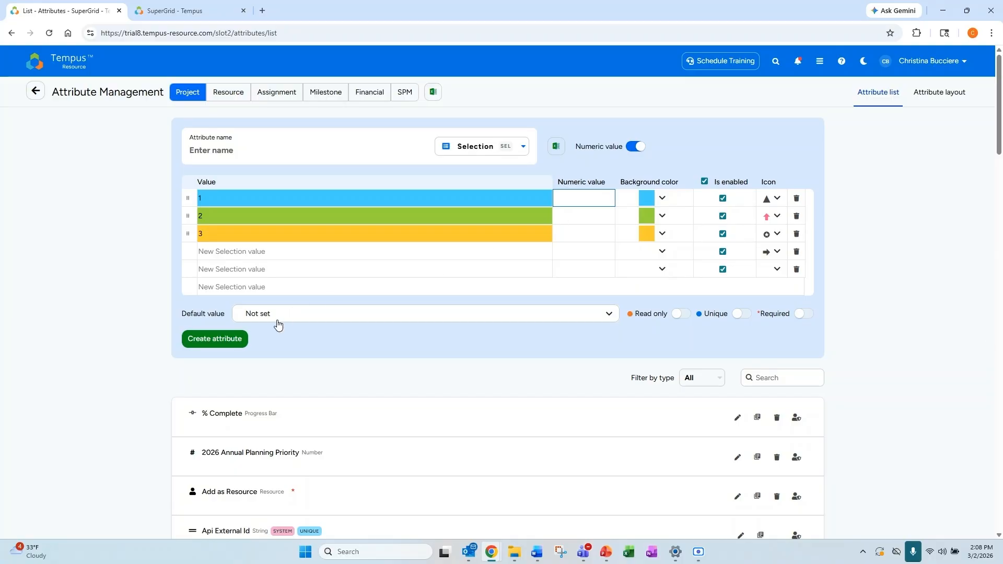
Step: Open the existing Size attribute for editing and examine the numeric values of its selection options
{"action": "scroll", "coordinate": [352, 403], "scroll_direction": "down", "scroll_amount": 12}
{"action": "scroll", "coordinate": [377, 392], "scroll_direction": "down", "scroll_amount": 9}
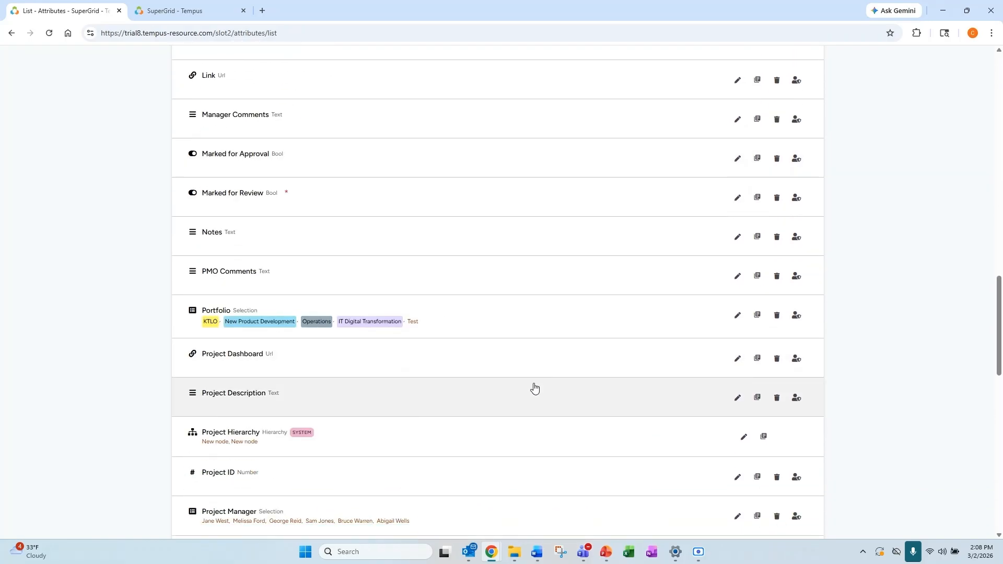
{"action": "scroll", "coordinate": [533, 387], "scroll_direction": "down", "scroll_amount": 4}
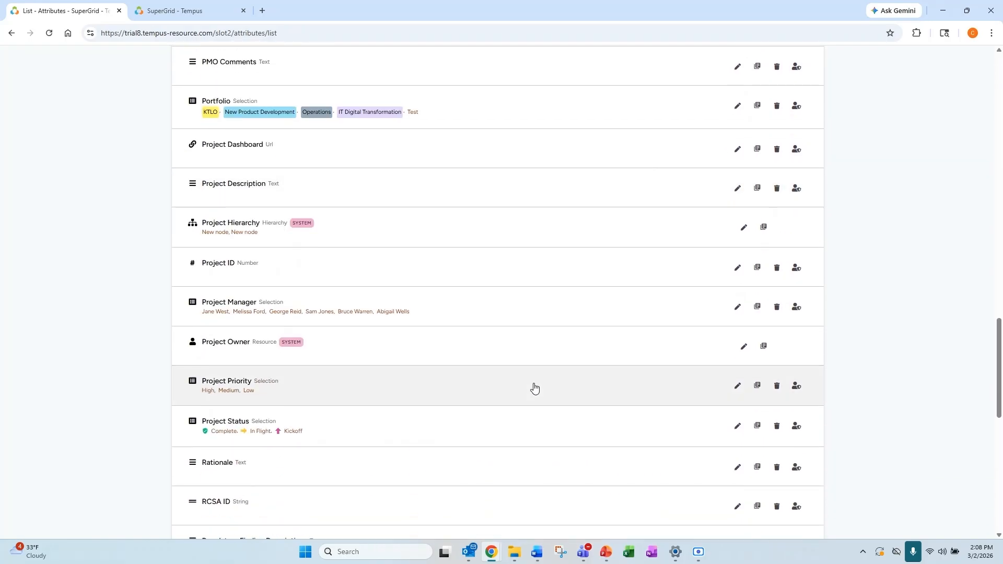
{"action": "scroll", "coordinate": [534, 387], "scroll_direction": "down", "scroll_amount": 8}
{"action": "scroll", "coordinate": [534, 387], "scroll_direction": "down", "scroll_amount": 1}
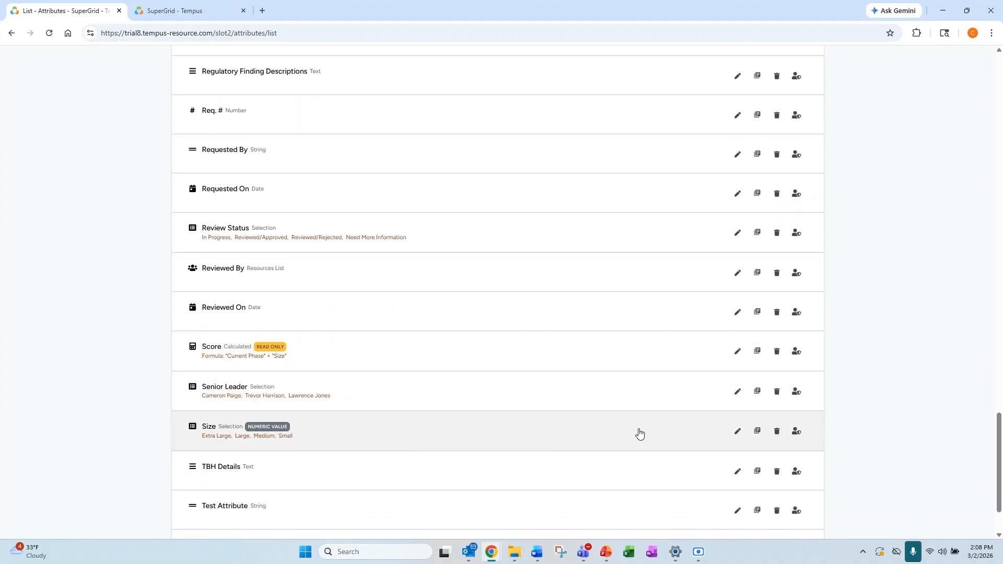
{"action": "left_click", "coordinate": [736, 434]}
{"action": "scroll", "coordinate": [735, 437], "scroll_direction": "down", "scroll_amount": 4}
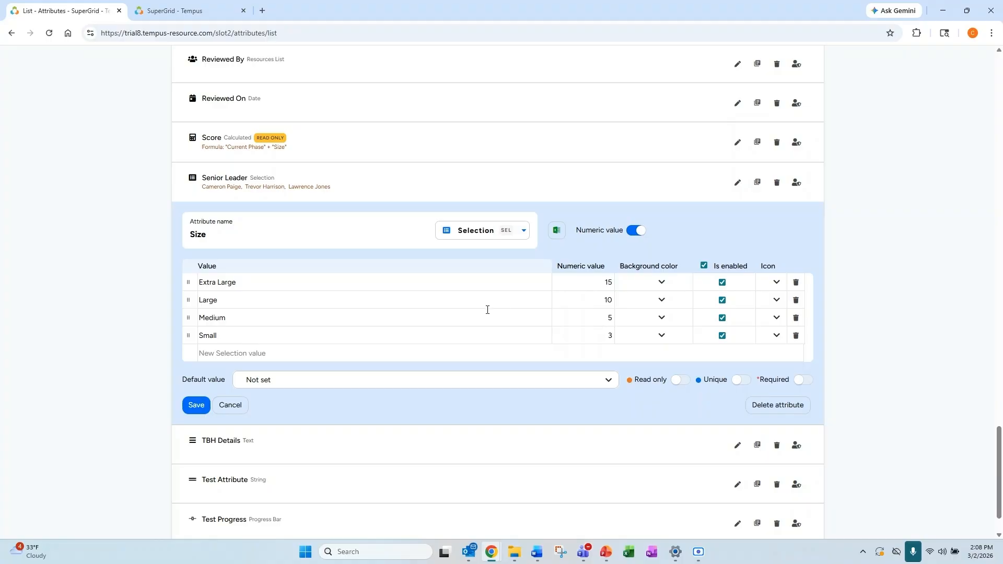
{"action": "scroll", "coordinate": [501, 326], "scroll_direction": "up", "scroll_amount": 15}
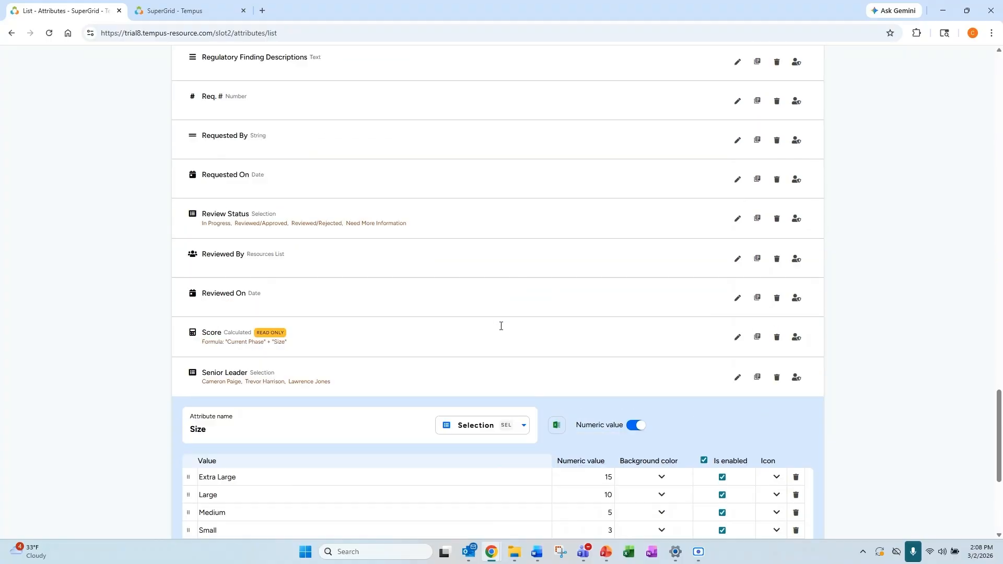
{"action": "scroll", "coordinate": [498, 332], "scroll_direction": "up", "scroll_amount": 14}
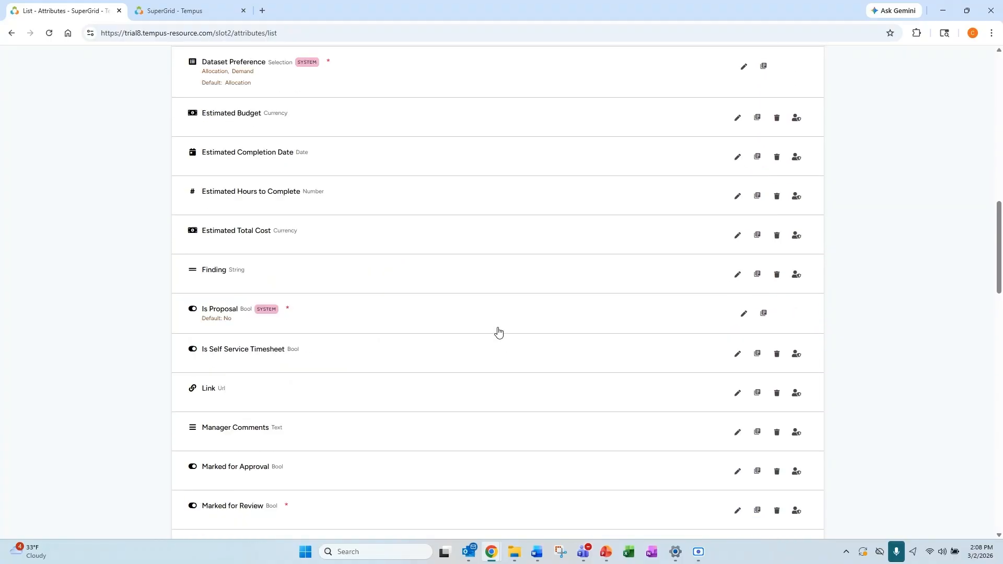
{"action": "scroll", "coordinate": [491, 312], "scroll_direction": "up", "scroll_amount": 4}
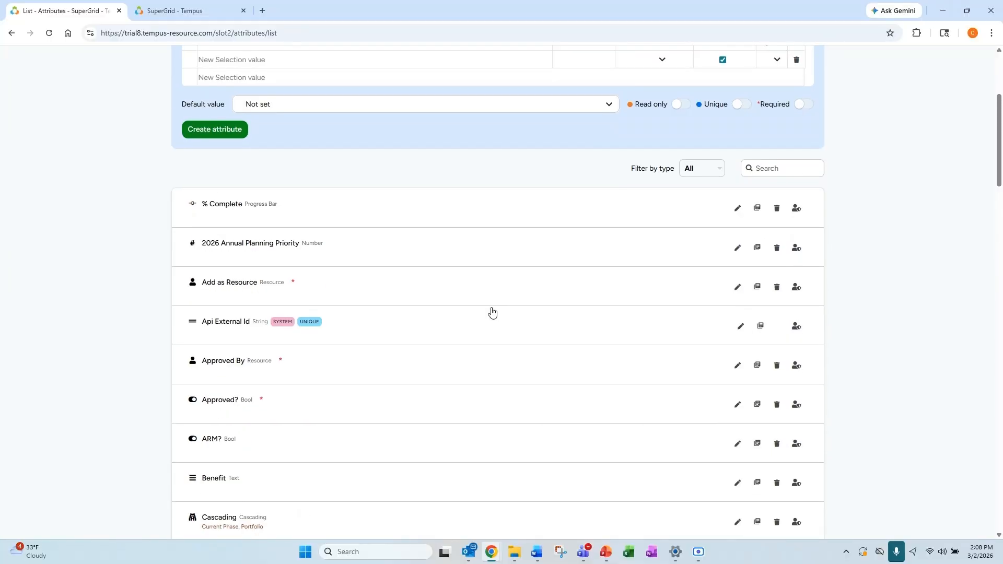
{"action": "scroll", "coordinate": [491, 312], "scroll_direction": "down", "scroll_amount": 20}
{"action": "scroll", "coordinate": [492, 312], "scroll_direction": "down", "scroll_amount": 5}
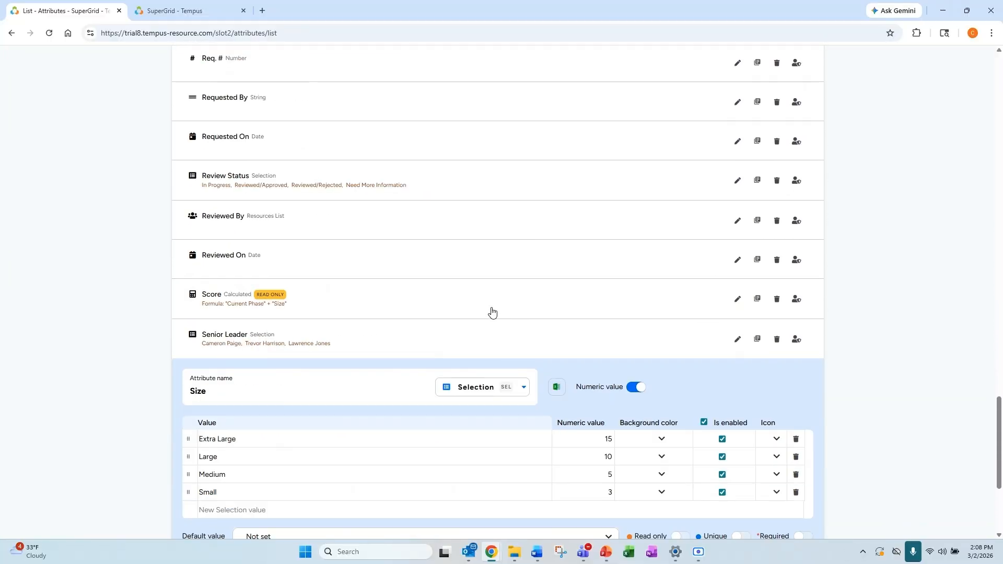
Step: Open the calculated Score attribute, browse the attributes available for its formula, and restore the formula to "Current Phase" + "Size"
{"action": "left_click", "coordinate": [737, 298]}
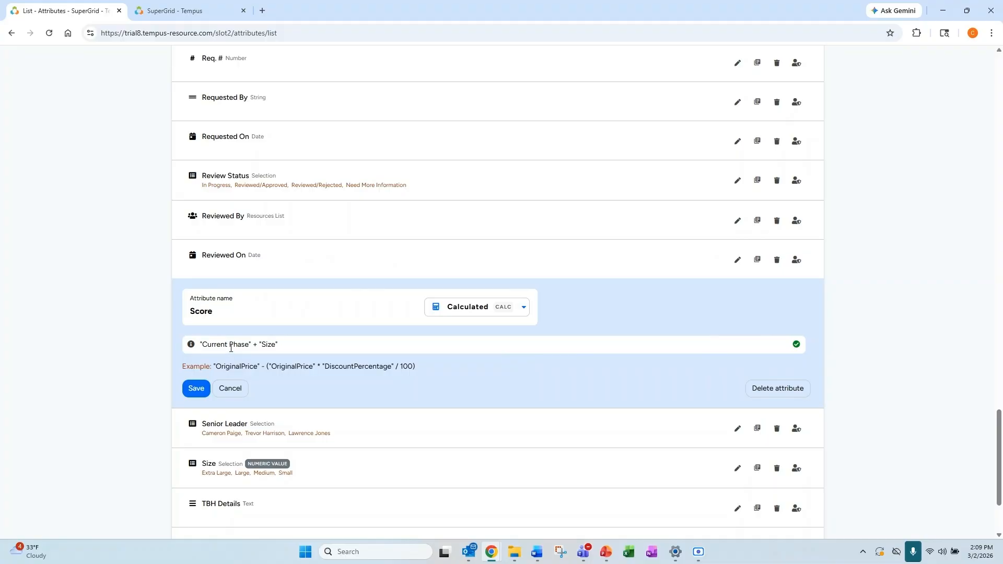
{"action": "left_click", "coordinate": [201, 346]}
{"action": "type", "text": "\""}
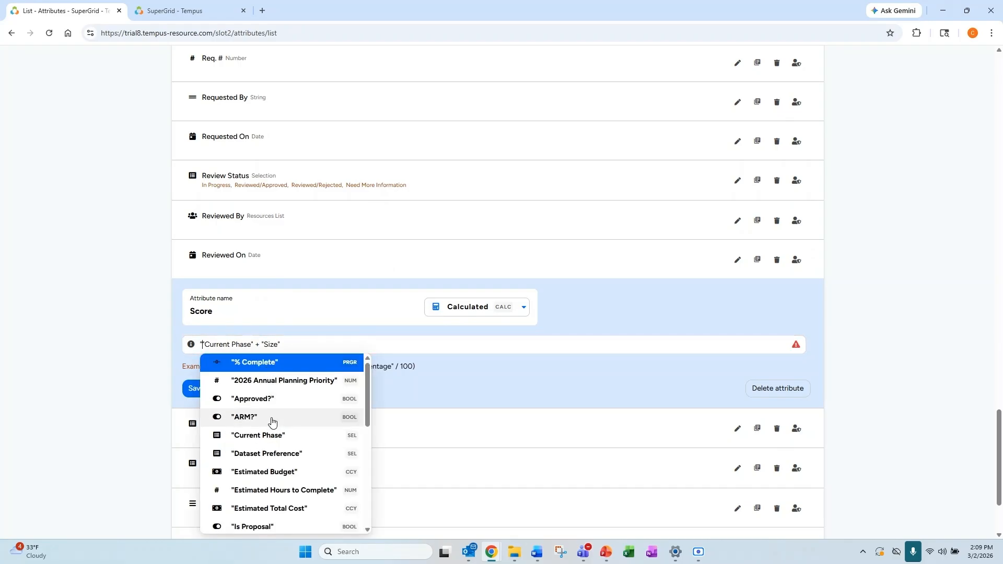
{"action": "scroll", "coordinate": [270, 421], "scroll_direction": "down", "scroll_amount": 6}
{"action": "scroll", "coordinate": [284, 456], "scroll_direction": "up", "scroll_amount": 6}
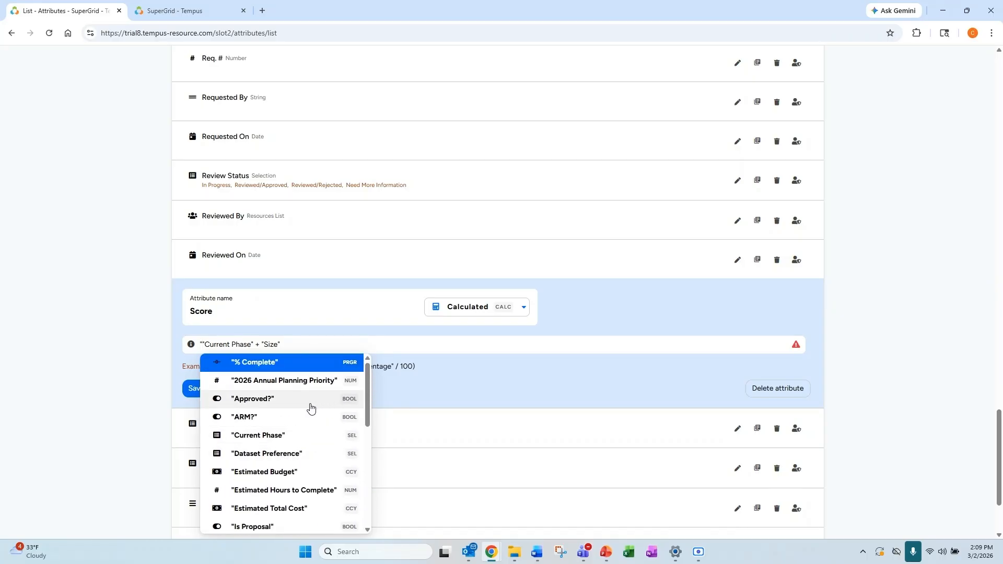
{"action": "key", "text": "BackSpace"}
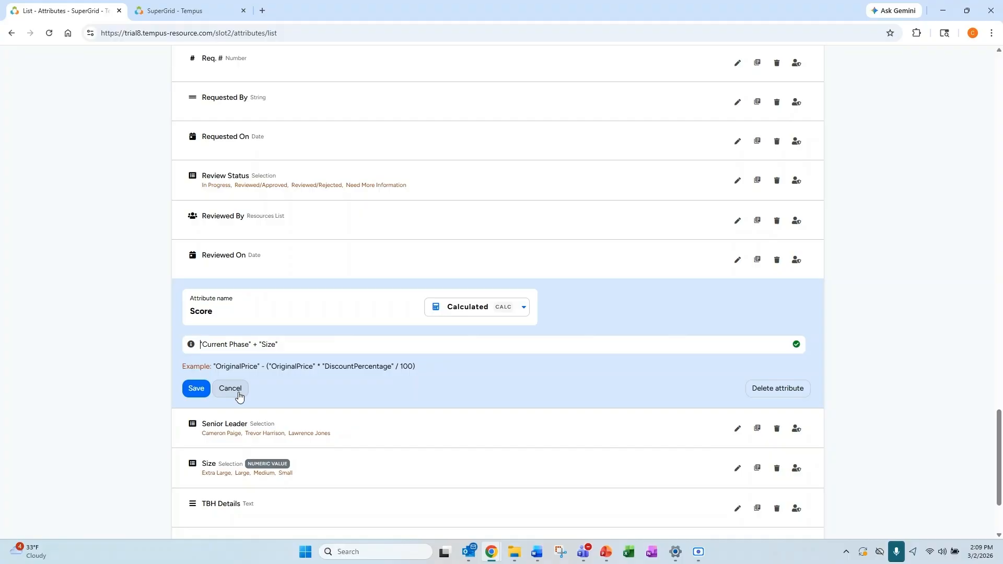
{"action": "left_click", "coordinate": [196, 389]}
Step: Switch to the open Apollo Phase 14 project, return to the Project Management grid, and view Bender Phase 2's Portfolio options without changing them
{"action": "left_click", "coordinate": [198, 18]}
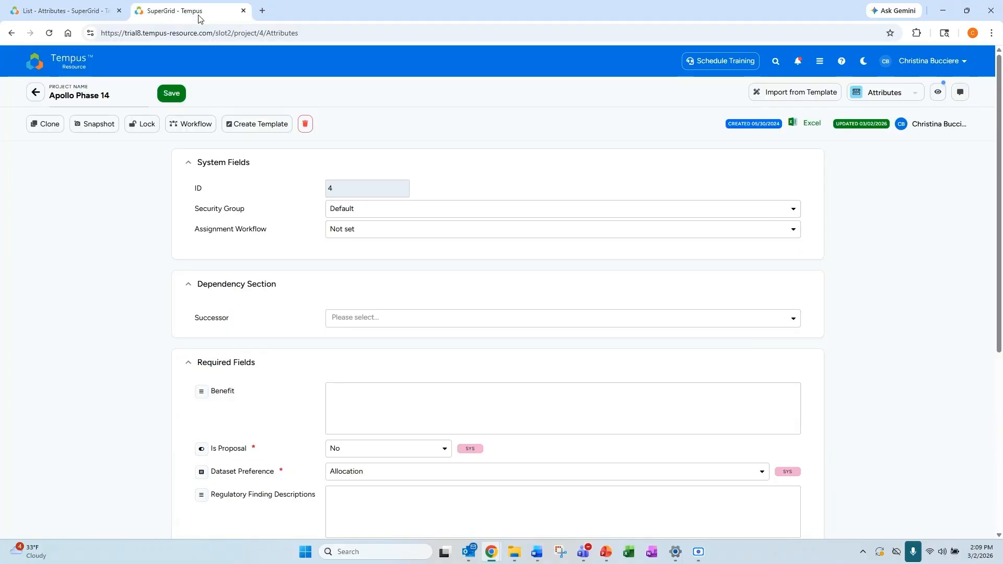
{"action": "left_click", "coordinate": [36, 93]}
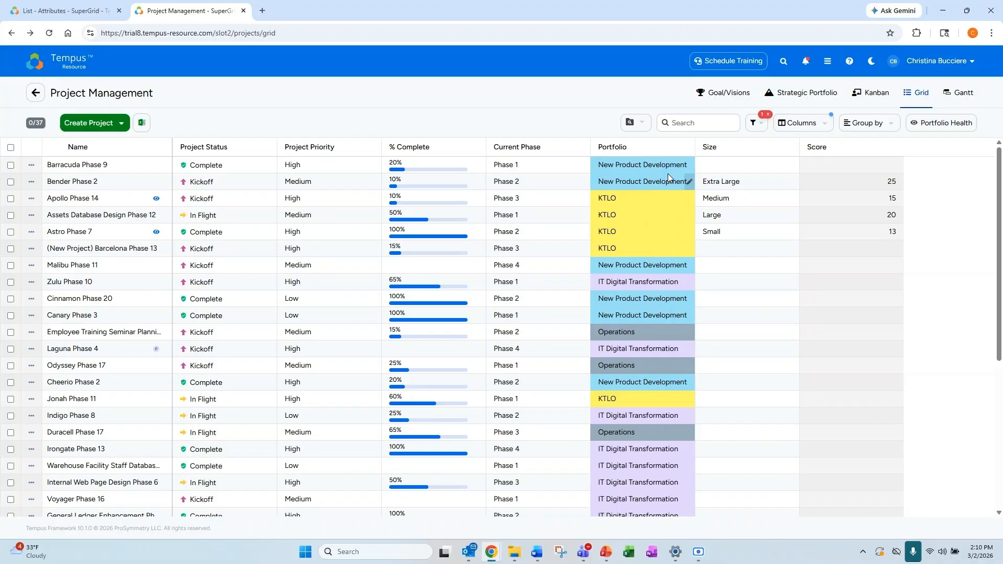
{"action": "left_click", "coordinate": [690, 183]}
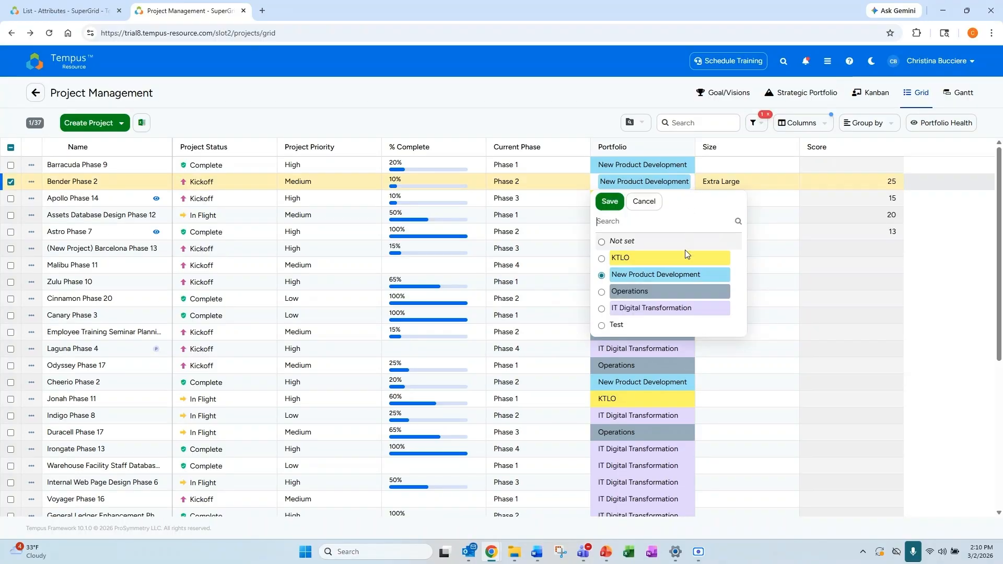
{"action": "left_click", "coordinate": [584, 106]}
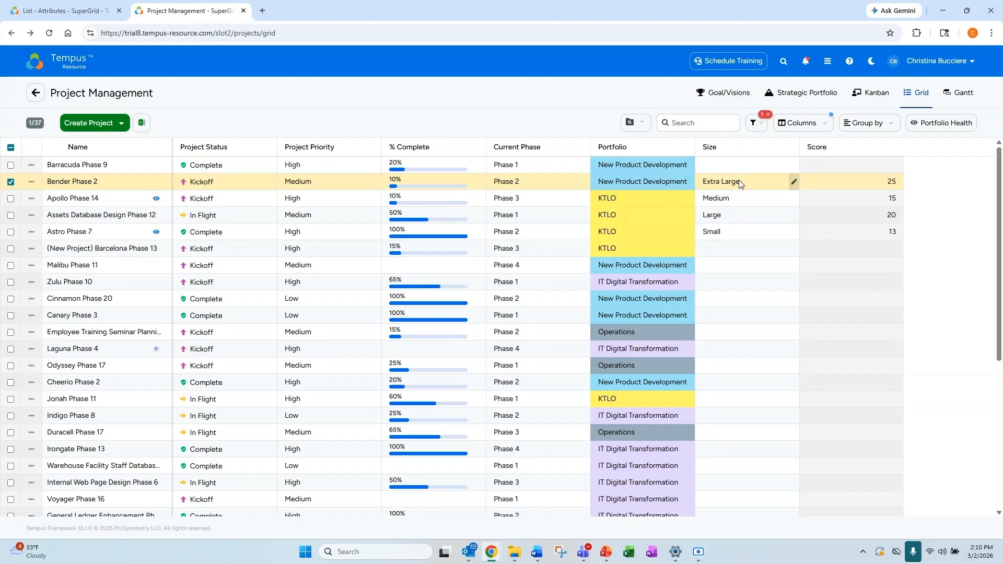
Step: Examine the numeric values of Bender Phase 2's Size options and its calculated Score in the project grid
{"action": "left_click", "coordinate": [794, 183]}
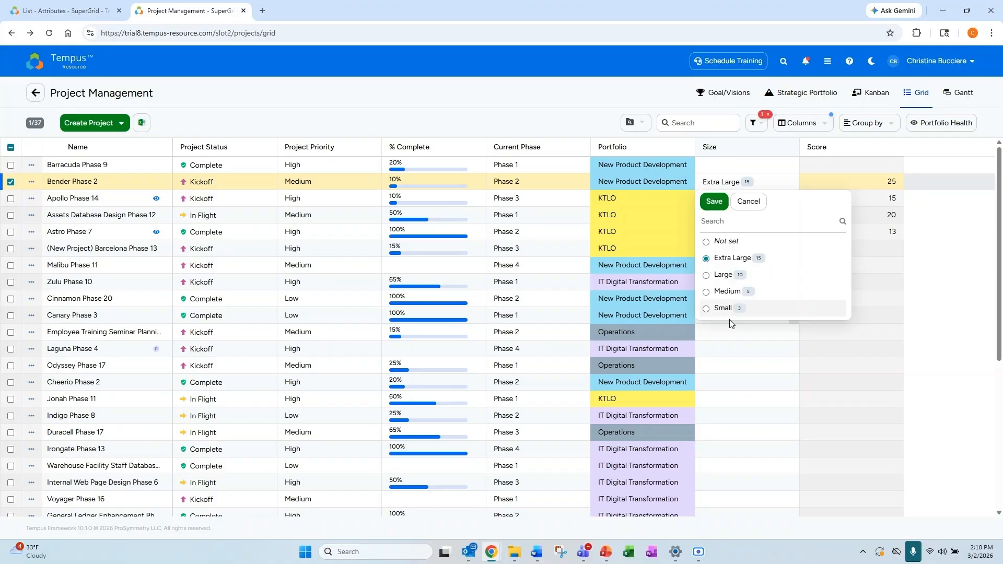
{"action": "left_click", "coordinate": [944, 308]}
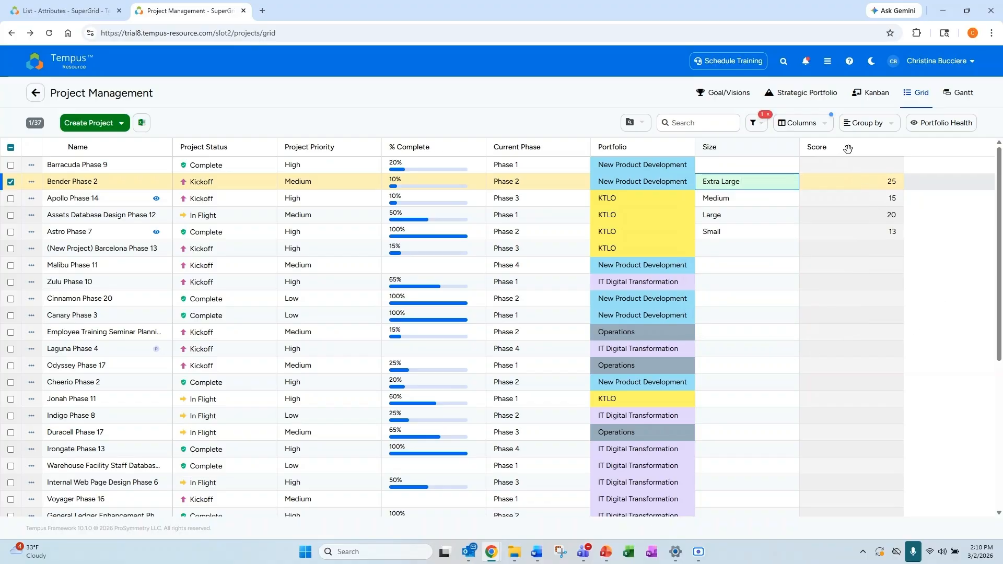
{"action": "left_click", "coordinate": [883, 183]}
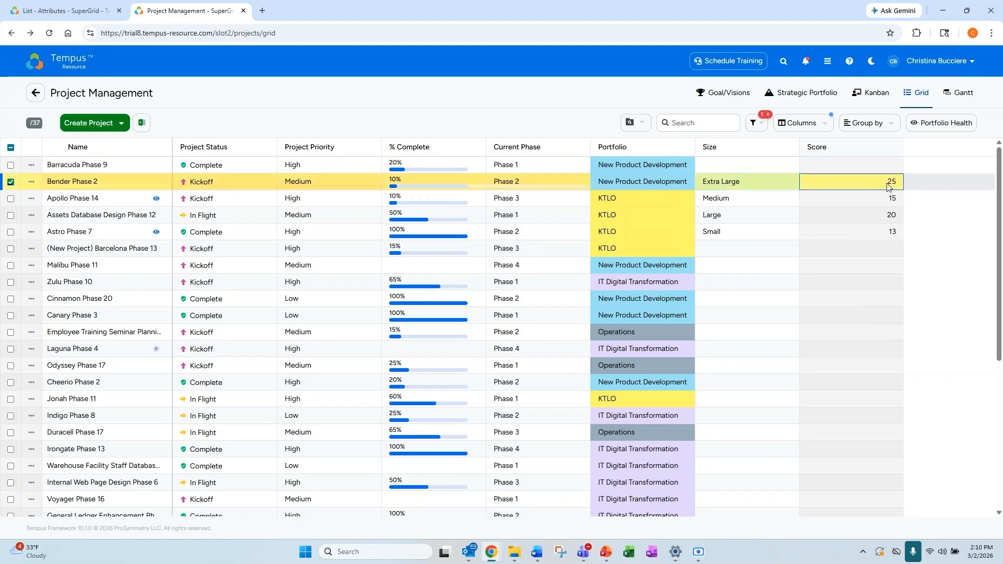
{"action": "left_click", "coordinate": [889, 187]}
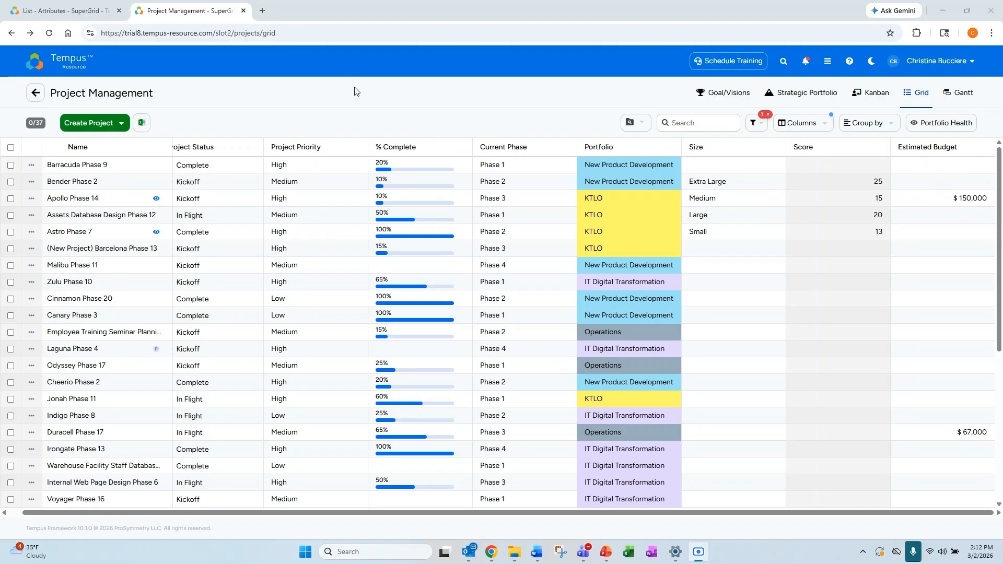
Step: Return to the Attribute Management page with the project attribute list
{"action": "left_click", "coordinate": [59, 4]}
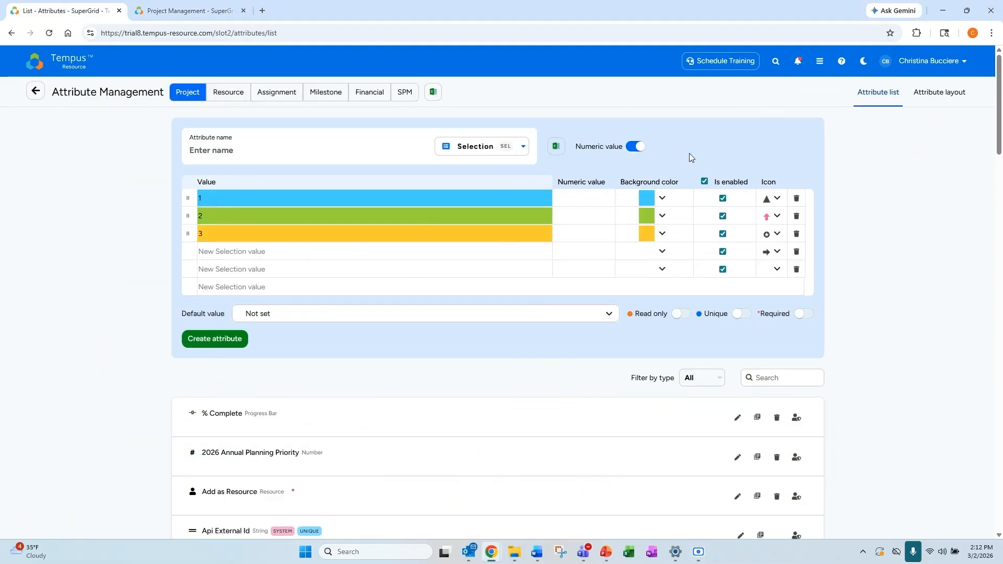